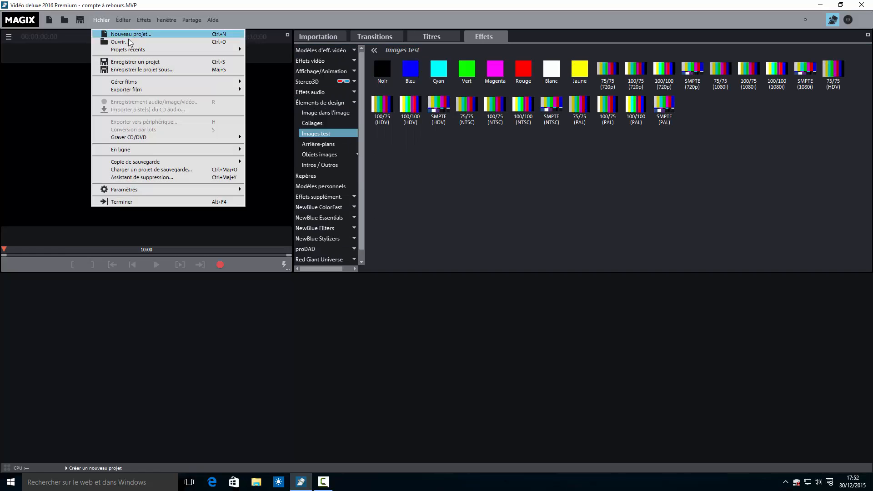
- Create a new project named "compte à rebours"
{"action": "left_click", "coordinate": [374, 228]}
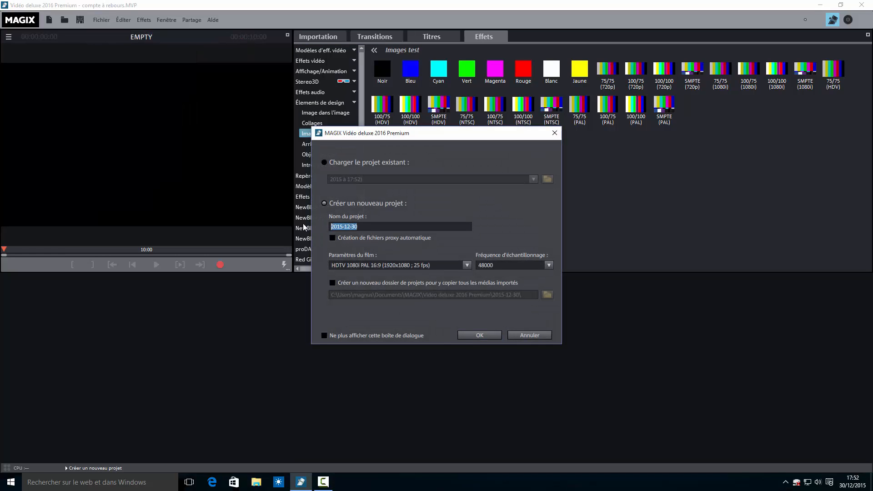
{"action": "type", "text": "compte àrenour"}
{"action": "left_click", "coordinate": [482, 335]}
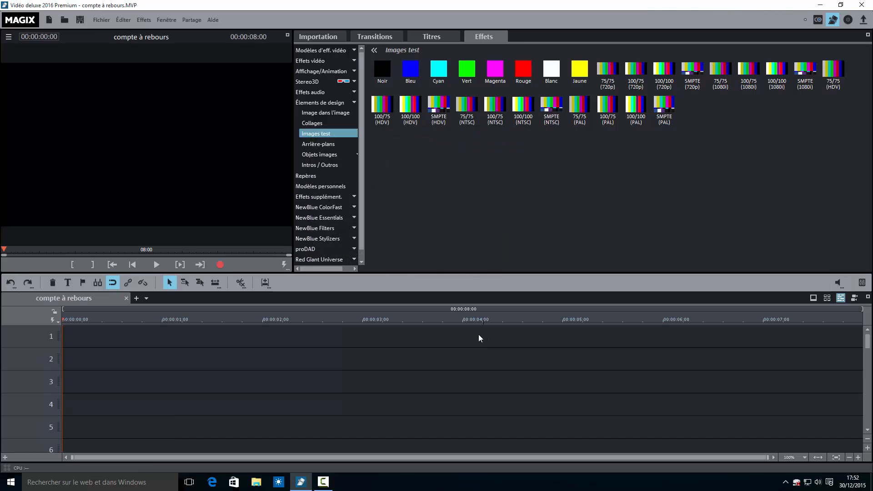
- Insert the Noir test image into the timeline as an individual object, not as a background effect
{"action": "left_click", "coordinate": [388, 74]}
{"action": "left_click", "coordinate": [387, 75]}
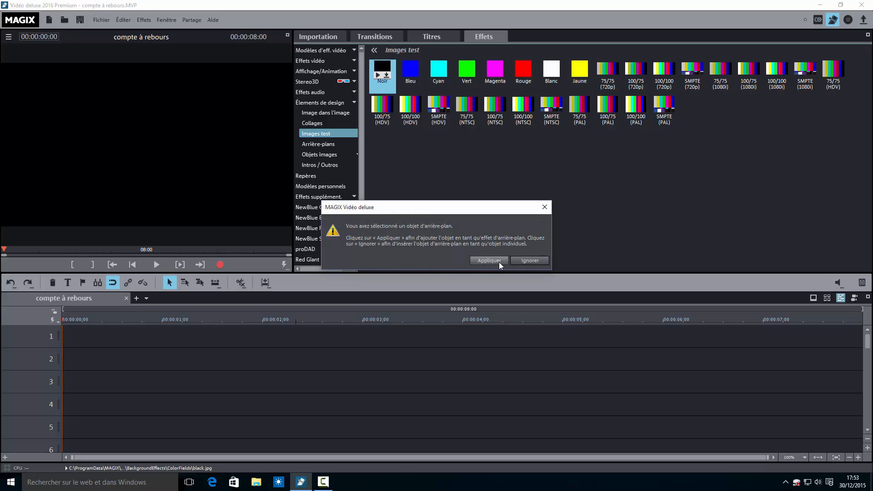
{"action": "left_click", "coordinate": [521, 261]}
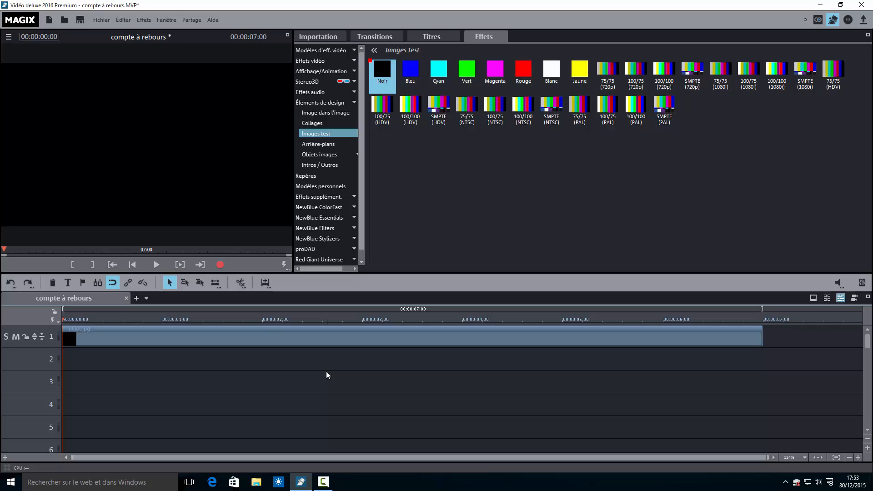
- Add a manual title over the black image with the text "1"
{"action": "left_click", "coordinate": [439, 35]}
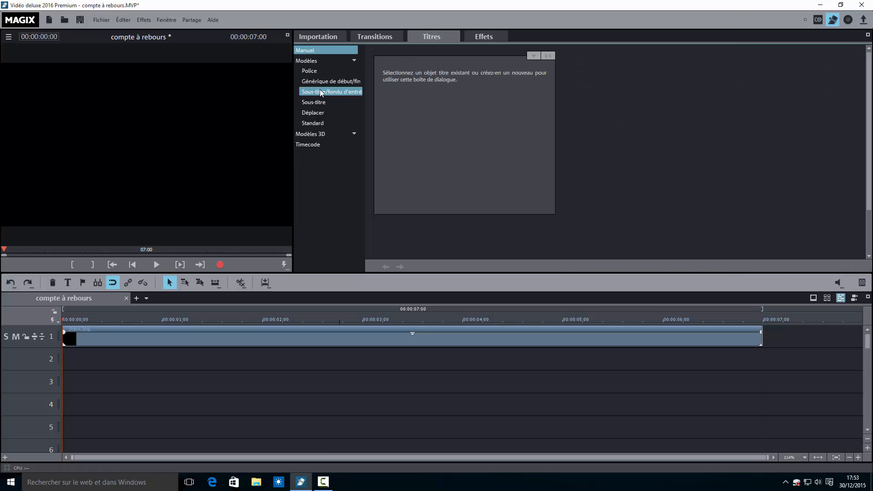
{"action": "left_click", "coordinate": [315, 71]}
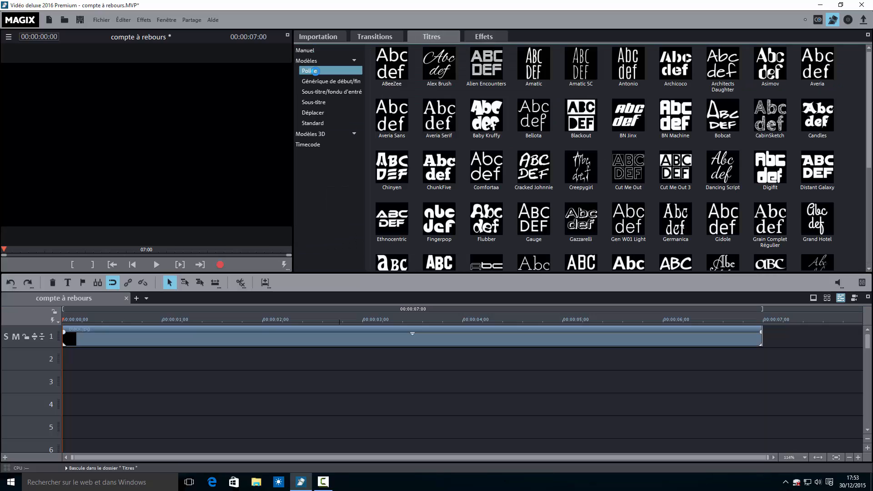
{"action": "left_click", "coordinate": [313, 49]}
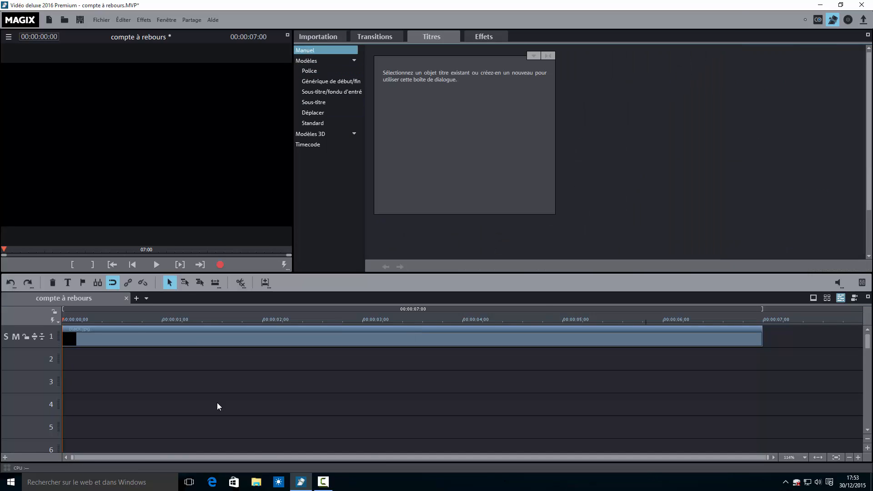
{"action": "left_click", "coordinate": [150, 135]}
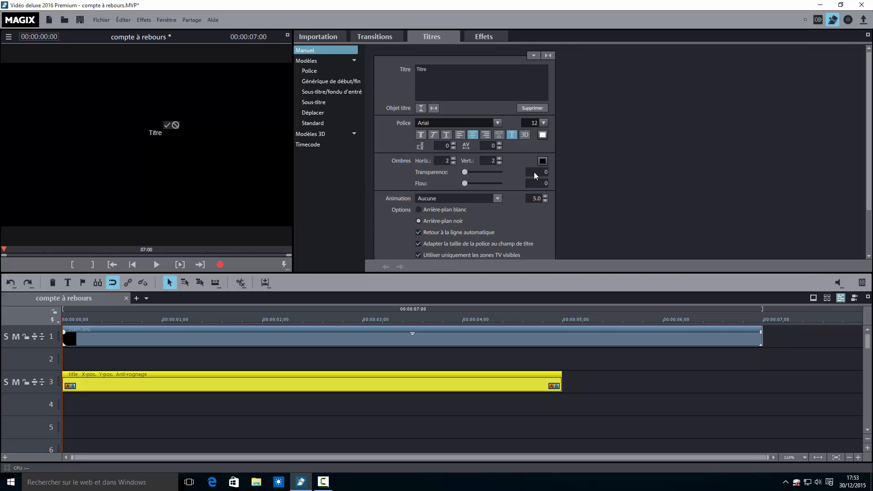
{"action": "left_click", "coordinate": [427, 71]}
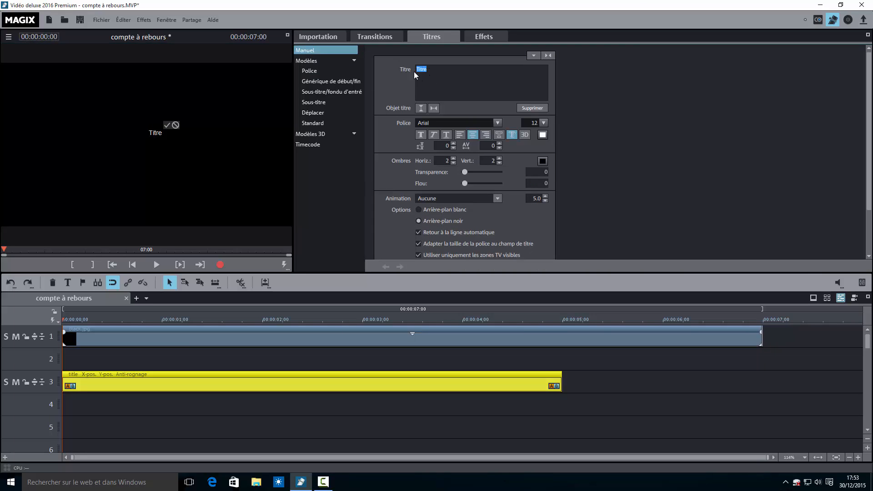
{"action": "type", "text": "1"}
{"action": "left_click", "coordinate": [162, 126]}
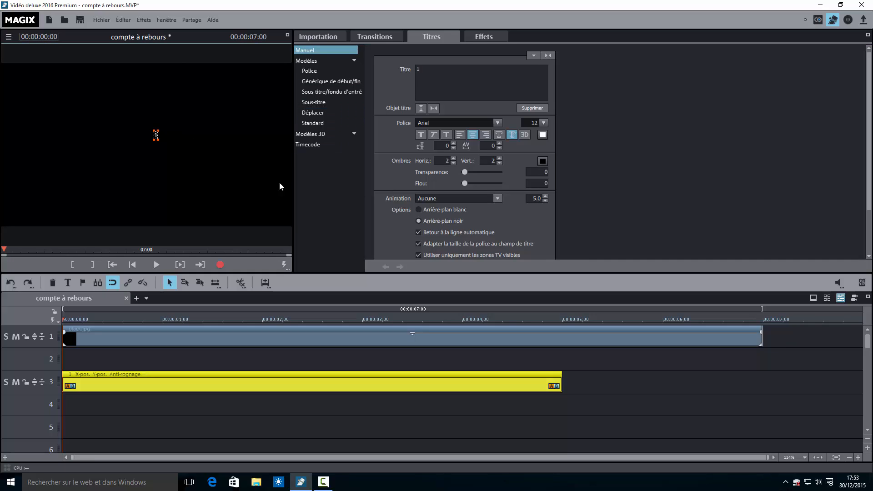
{"action": "left_click", "coordinate": [471, 88]}
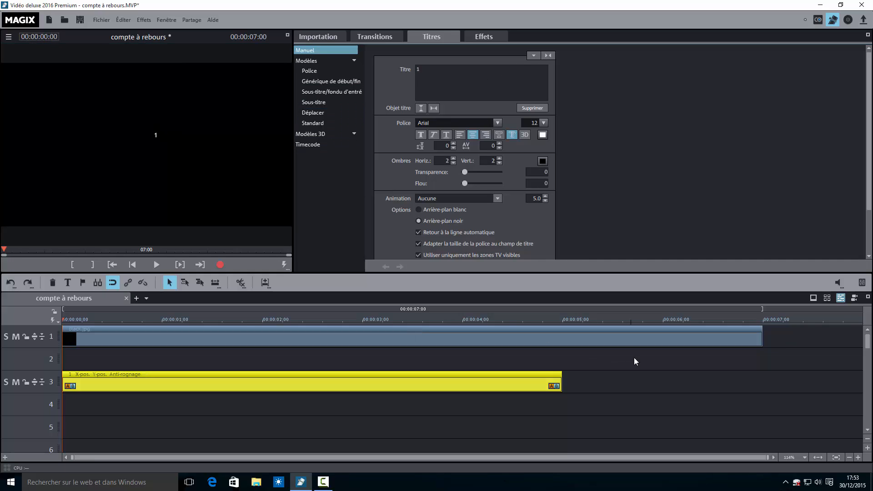
- Extend the black image clip on track 1 to a display duration of 10 seconds
{"action": "left_click", "coordinate": [848, 457]}
{"action": "left_click", "coordinate": [848, 457]}
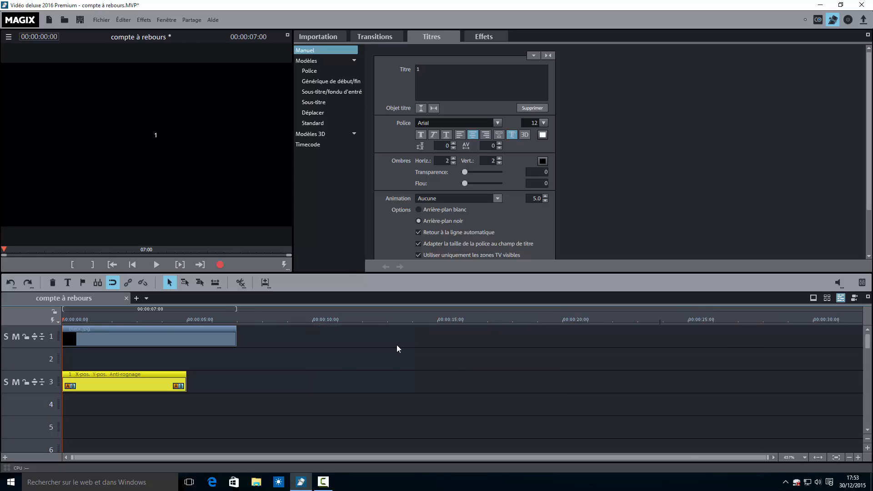
{"action": "left_click_drag", "start_coordinate": [238, 339], "coordinate": [312, 339]}
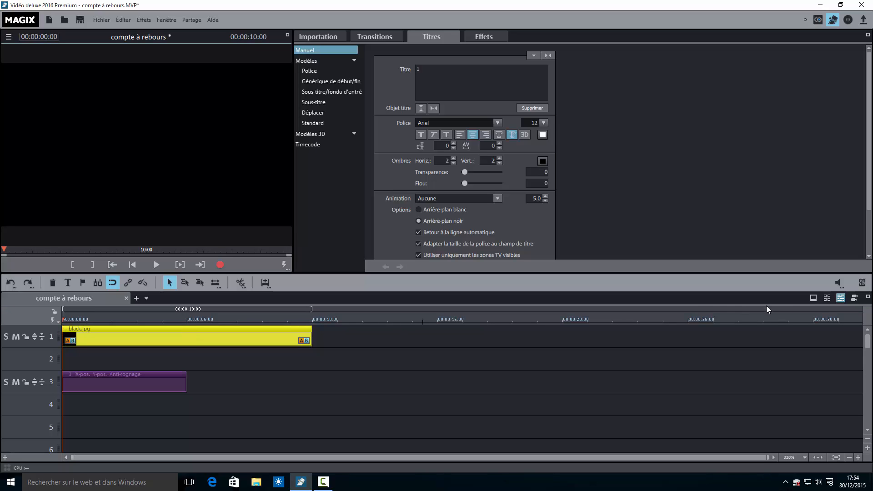
{"action": "left_click", "coordinate": [814, 300]}
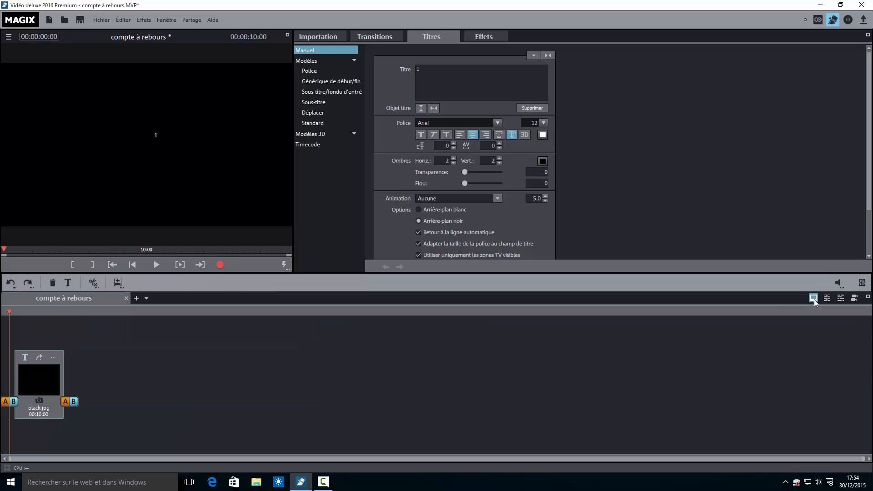
{"action": "left_click", "coordinate": [39, 415]}
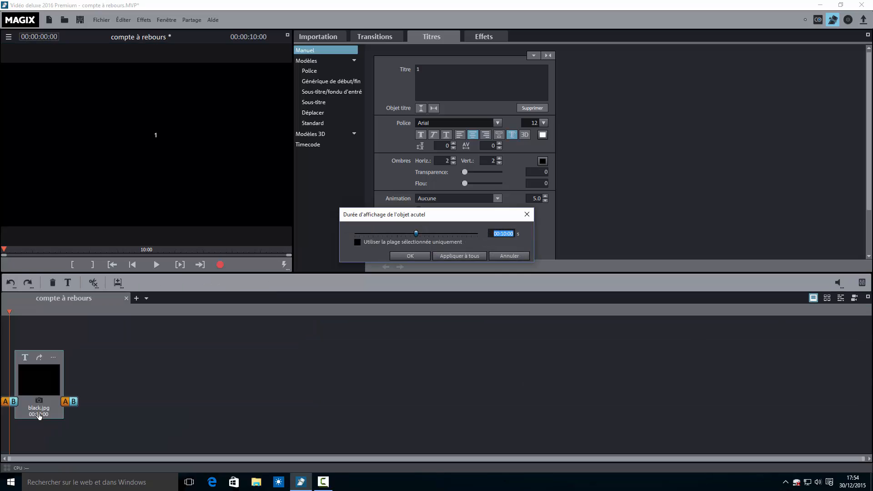
{"action": "double_click", "coordinate": [505, 233]}
{"action": "type", "text": "10"}
{"action": "left_click", "coordinate": [410, 255]}
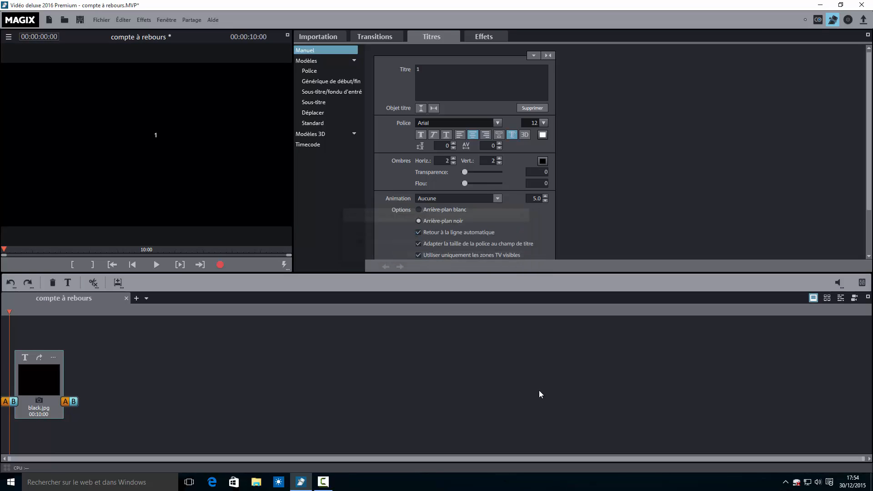
{"action": "left_click", "coordinate": [841, 298]}
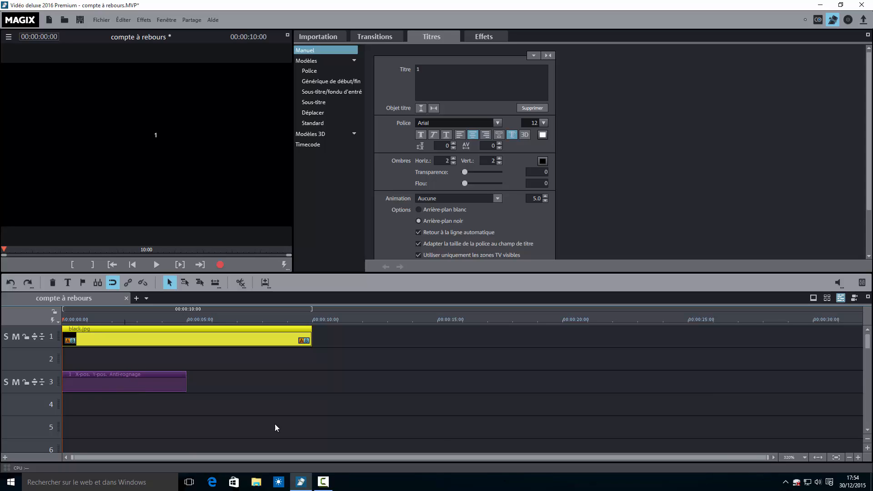
- Shorten the title clip on track 3 so that it ends at the 1-second mark
{"action": "left_click", "coordinate": [858, 458]}
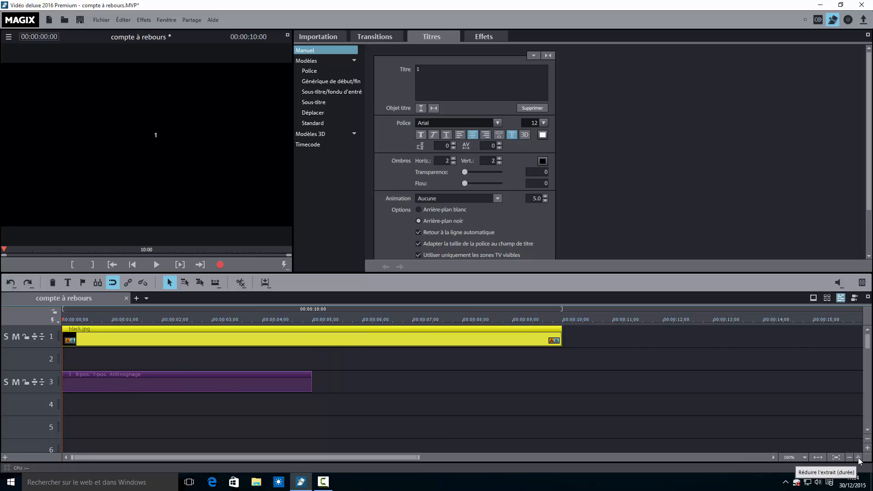
{"action": "left_click", "coordinate": [858, 458]}
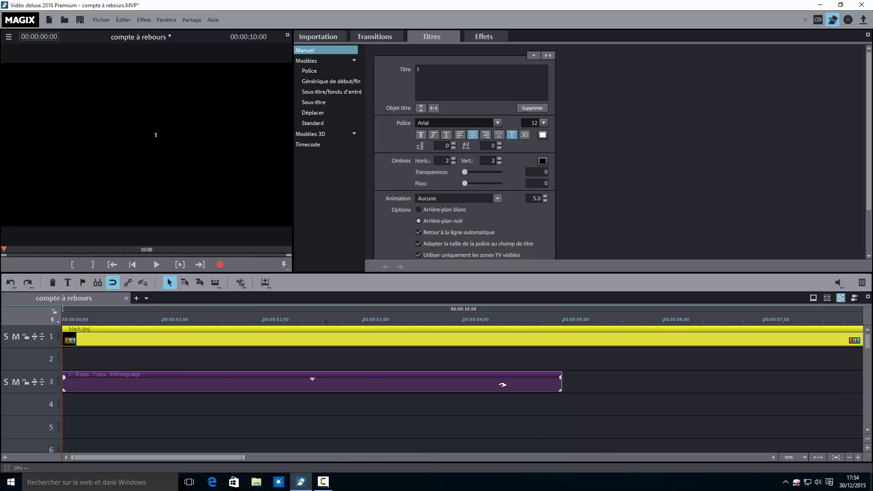
{"action": "left_click", "coordinate": [162, 321]}
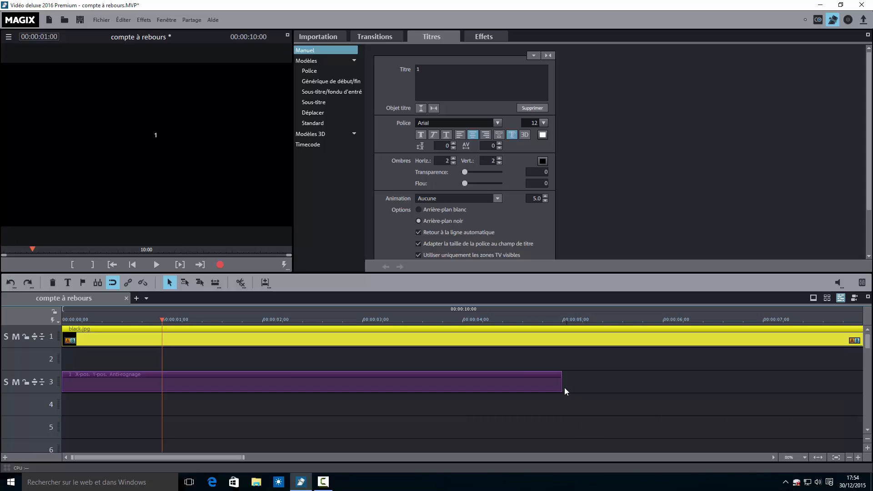
{"action": "left_click_drag", "start_coordinate": [562, 389], "coordinate": [162, 389]}
{"action": "double_click", "coordinate": [46, 37]}
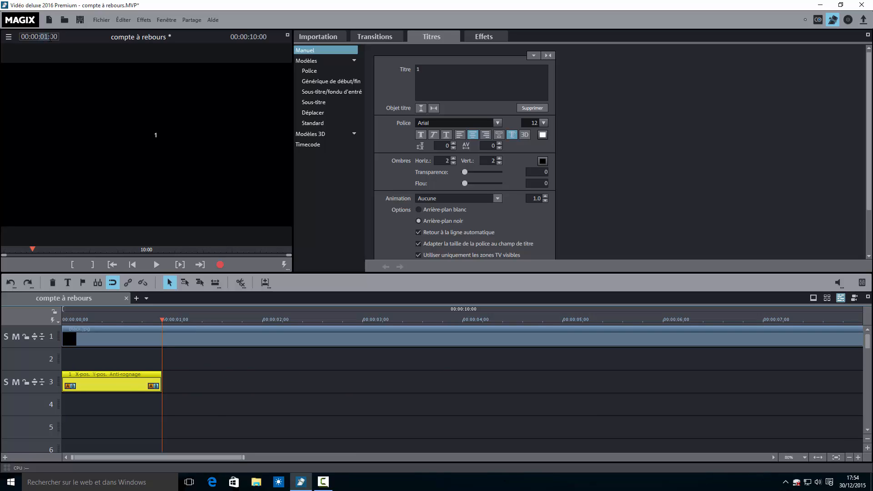
- Set the title's font to Alien Encounters and its size to 200
{"action": "left_click_drag", "start_coordinate": [422, 70], "coordinate": [414, 72]}
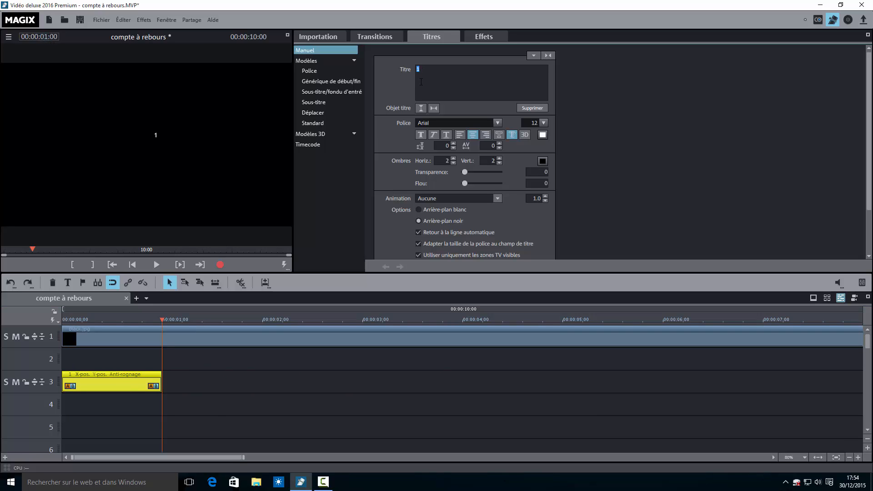
{"action": "left_click", "coordinate": [510, 96]}
{"action": "left_click", "coordinate": [497, 121]}
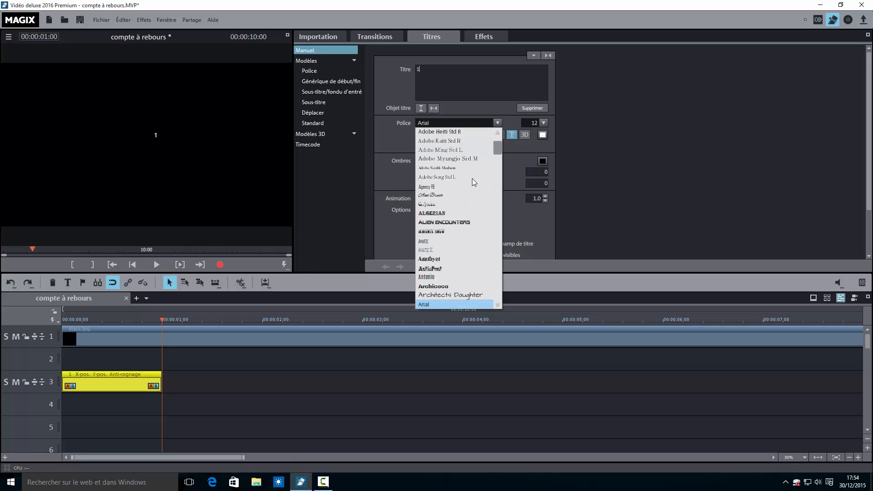
{"action": "left_click", "coordinate": [465, 223]}
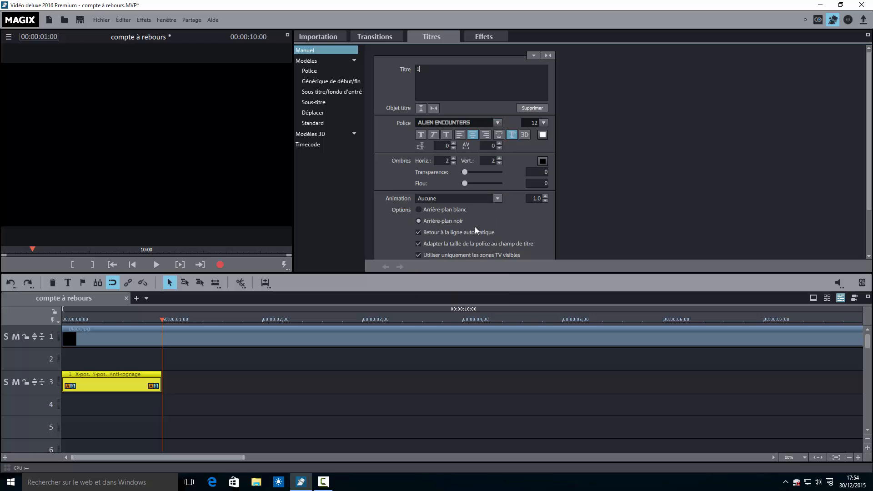
{"action": "double_click", "coordinate": [534, 122]}
{"action": "type", "text": "200"}
{"action": "key", "text": "Return"}
- Centre the title vertically and horizontally in the frame, with the playhead placed within the title clip
{"action": "left_click_drag", "start_coordinate": [158, 322], "coordinate": [98, 325]}
{"action": "left_click", "coordinate": [421, 108]}
{"action": "left_click", "coordinate": [434, 108]}
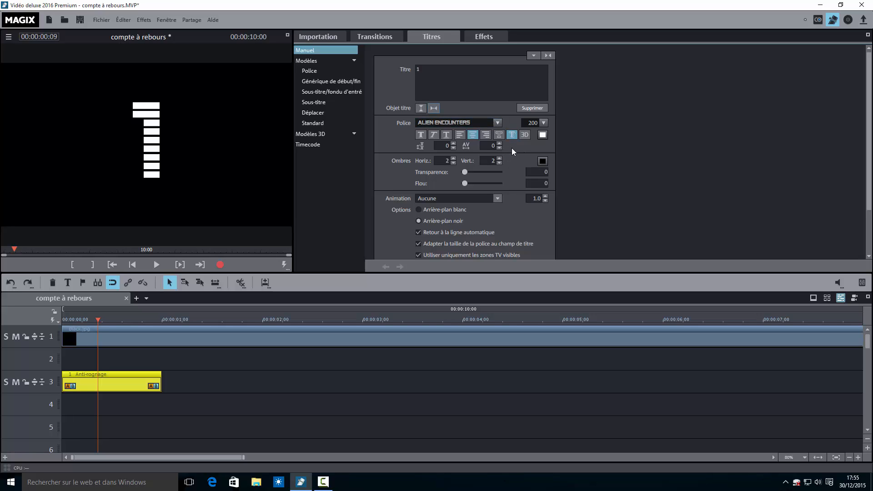
{"action": "left_click", "coordinate": [473, 136]}
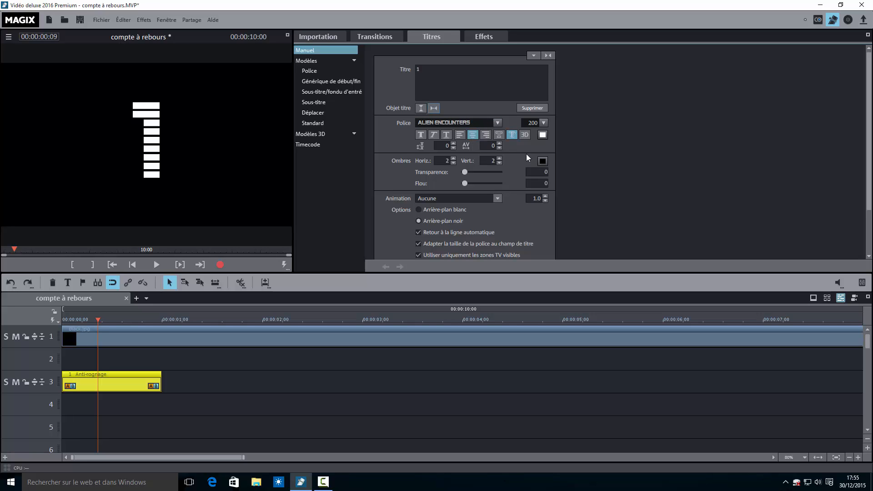
{"action": "left_click", "coordinate": [512, 135]}
- Change the title's text colour to the bright pink basic colour (255, 0, 128)
{"action": "left_click", "coordinate": [543, 135]}
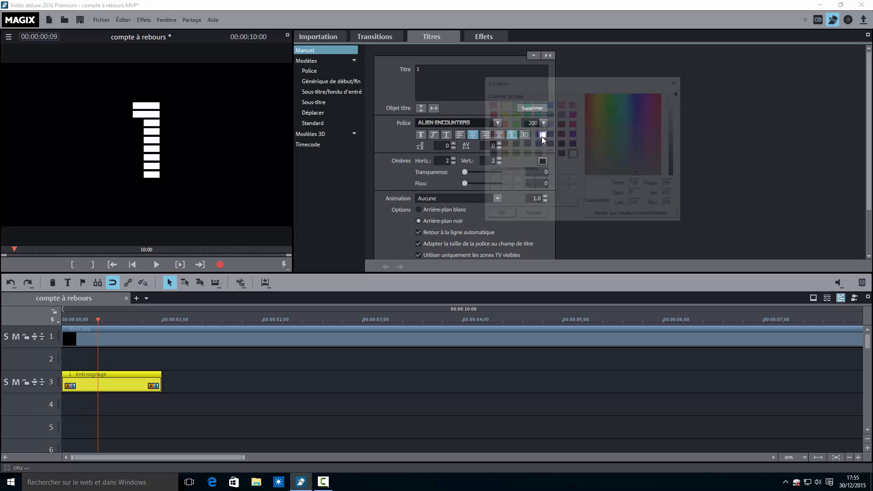
{"action": "left_click", "coordinate": [573, 125]}
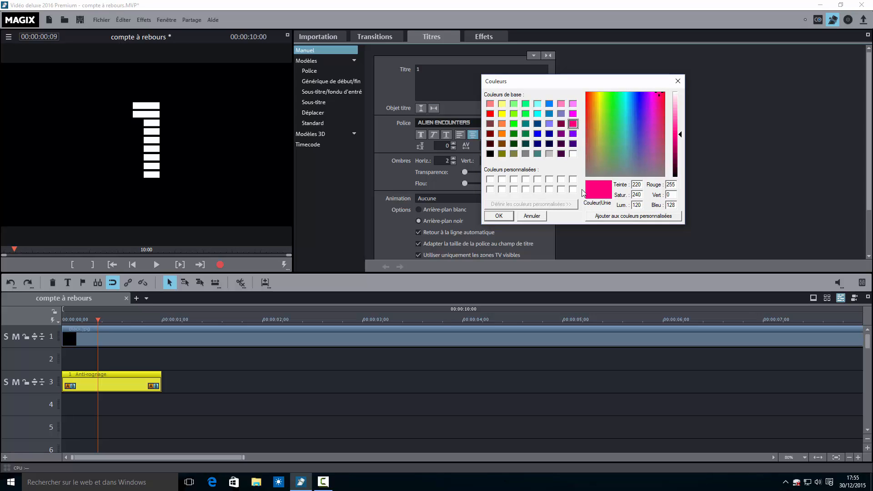
{"action": "left_click", "coordinate": [497, 215]}
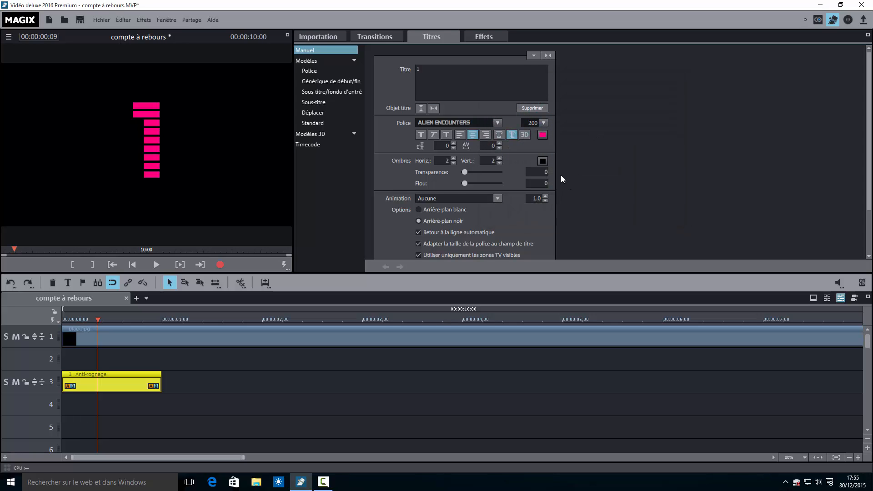
- Enable the title's 3D effect and set its shadow offset to 0 horizontally and -6 vertically
{"action": "left_click", "coordinate": [524, 135]}
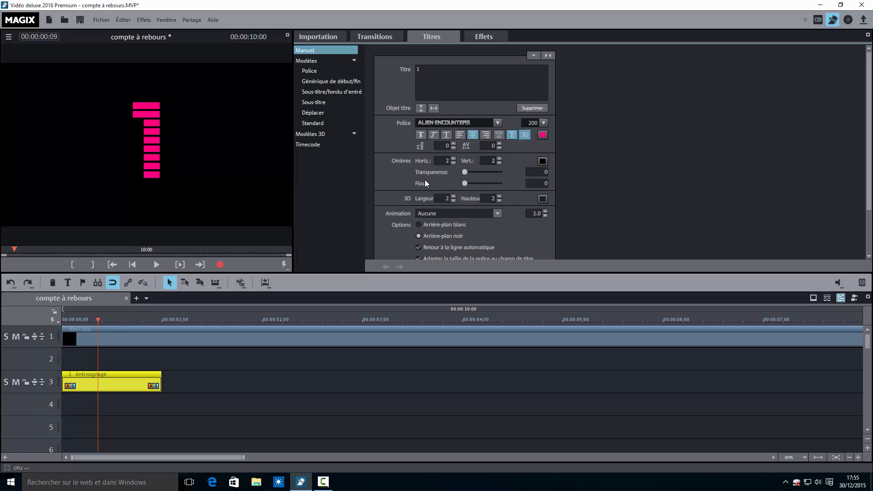
{"action": "left_click", "coordinate": [453, 163]}
{"action": "left_click", "coordinate": [499, 164]}
{"action": "left_click", "coordinate": [499, 164]}
{"action": "left_click", "coordinate": [499, 163]}
{"action": "left_click", "coordinate": [499, 163]}
{"action": "left_click", "coordinate": [499, 163]}
{"action": "left_click", "coordinate": [500, 163]}
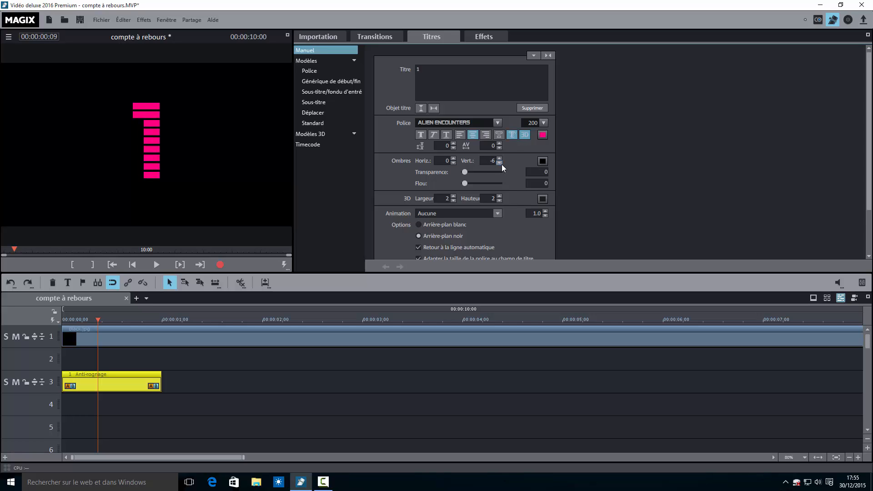
- Change the title's shadow colour to violet and set its blur to 100
{"action": "left_click", "coordinate": [543, 161]}
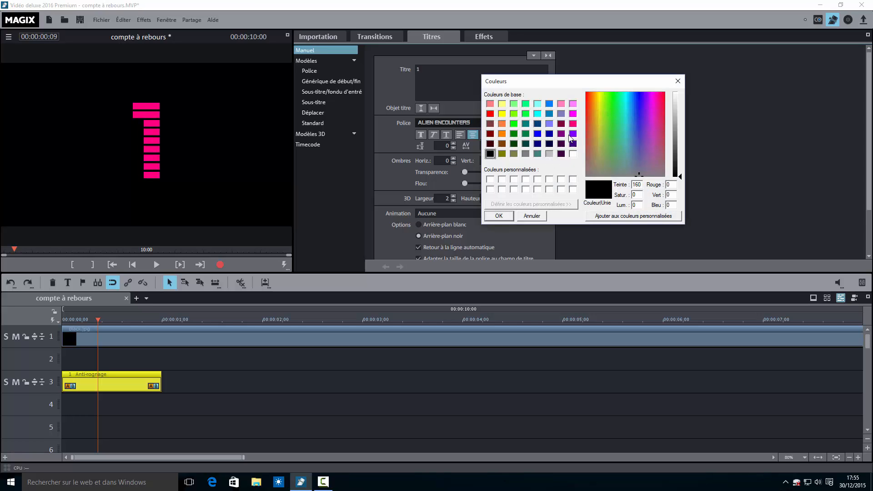
{"action": "left_click", "coordinate": [573, 134]}
{"action": "left_click", "coordinate": [499, 215]}
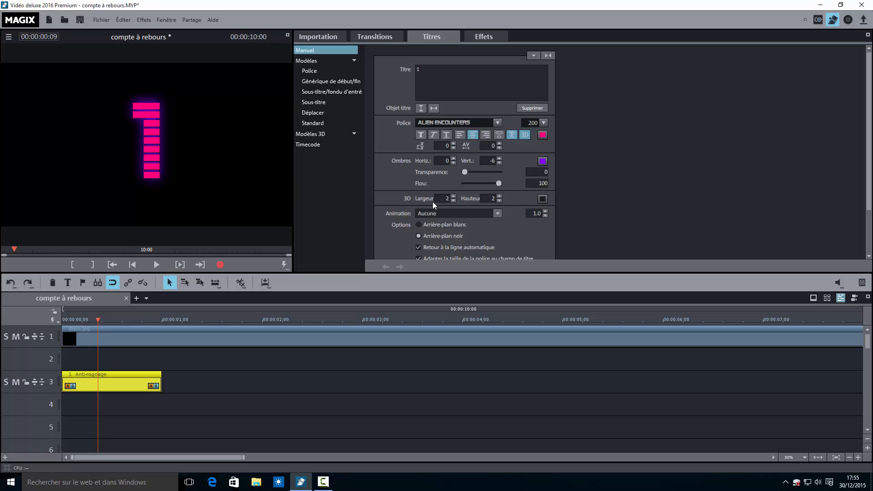
- Set the colour of the title's 3D effect to white
{"action": "left_click", "coordinate": [543, 199]}
{"action": "left_click", "coordinate": [573, 154]}
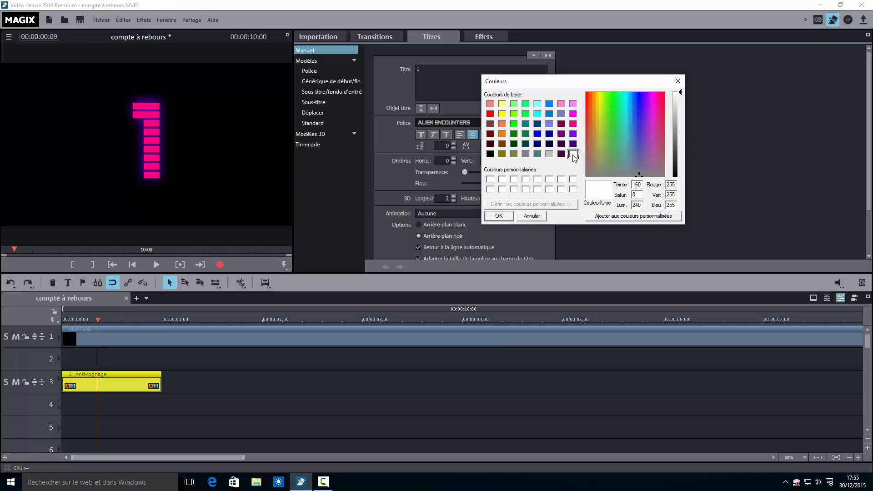
{"action": "left_click", "coordinate": [506, 217]}
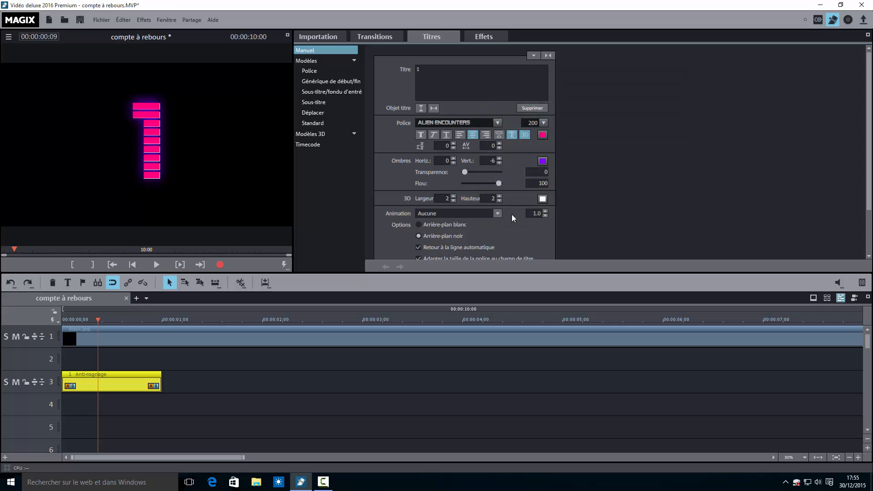
- Set the height of the title's 3D effect to 3 and scrub through the title to check it
{"action": "left_click", "coordinate": [500, 196]}
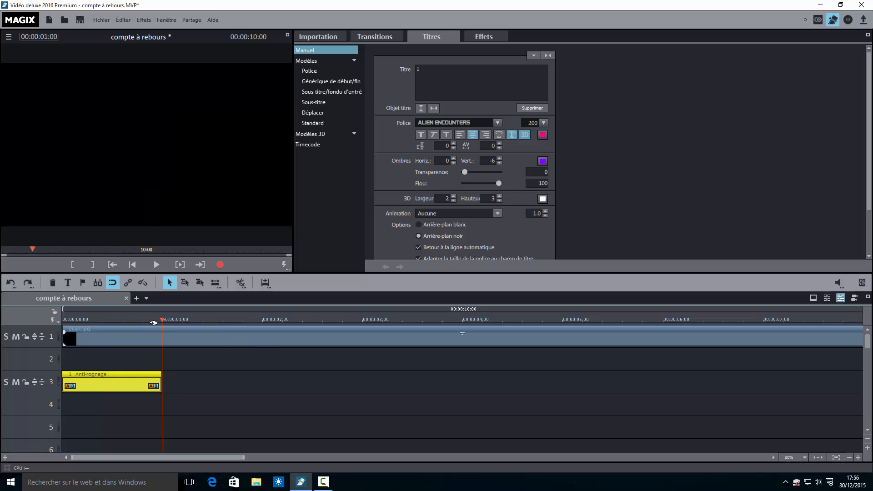
{"action": "left_click_drag", "start_coordinate": [163, 321], "coordinate": [122, 322]}
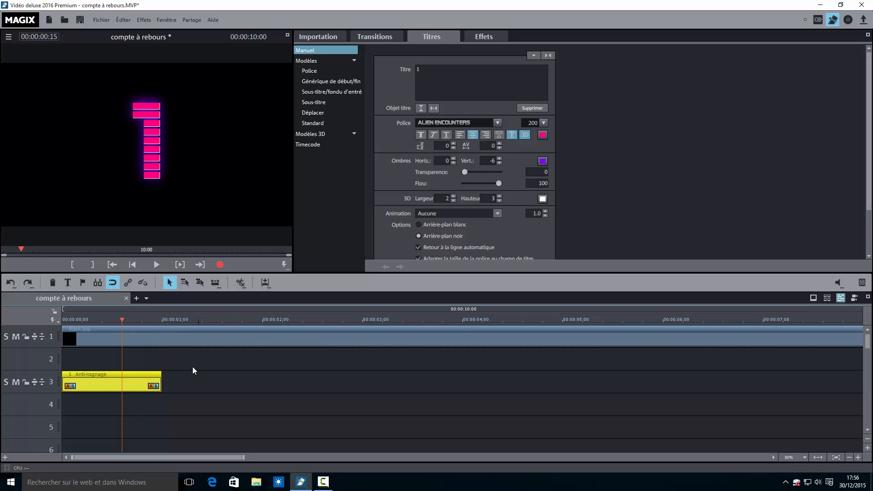
{"action": "left_click", "coordinate": [162, 321]}
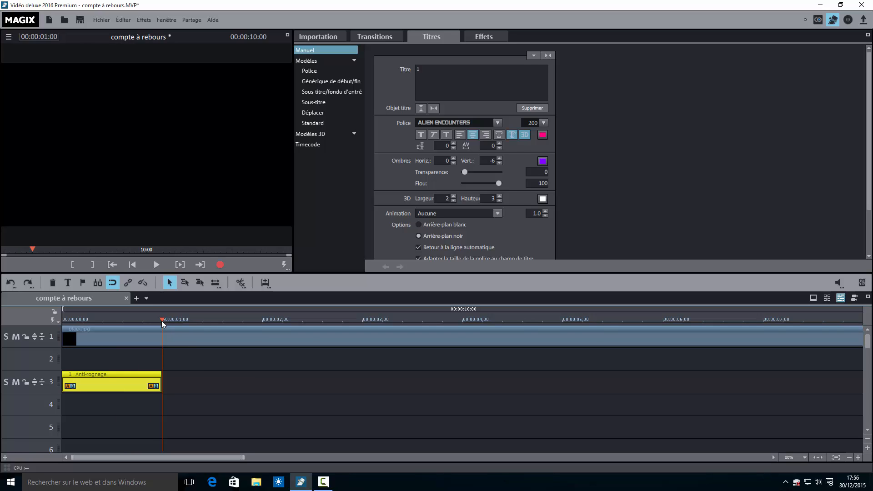
{"action": "left_click_drag", "start_coordinate": [162, 321], "coordinate": [161, 321]}
{"action": "left_click", "coordinate": [138, 321]}
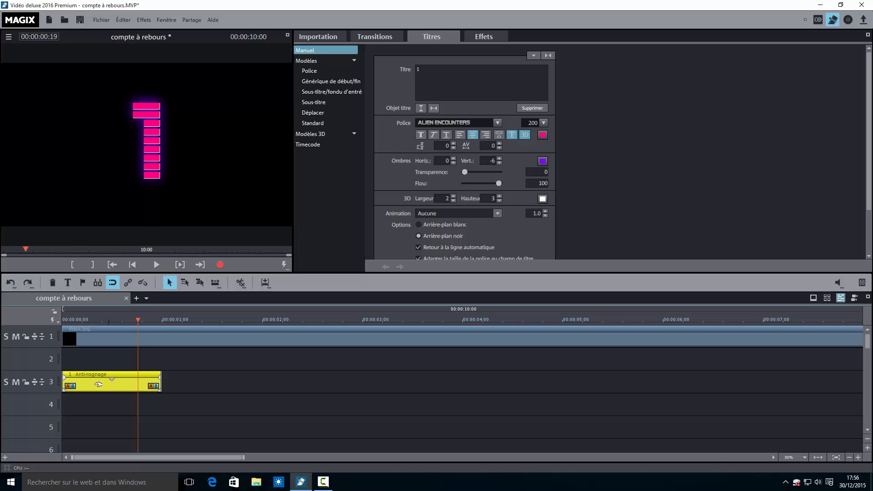
- Duplicate the one-second title on track 3 so that copies start at 1 and 2 seconds
{"action": "left_click", "coordinate": [150, 320]}
{"action": "left_click_drag", "start_coordinate": [151, 321], "coordinate": [162, 321]}
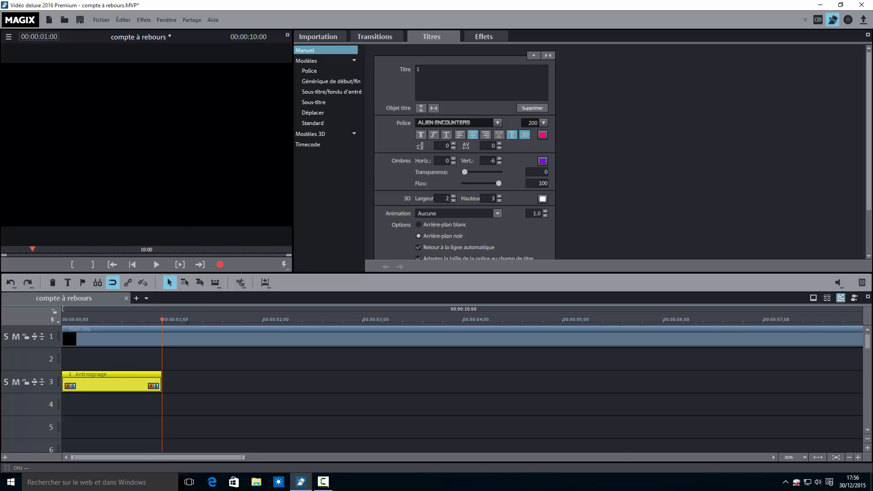
{"action": "key", "text": "ctrl+v"}
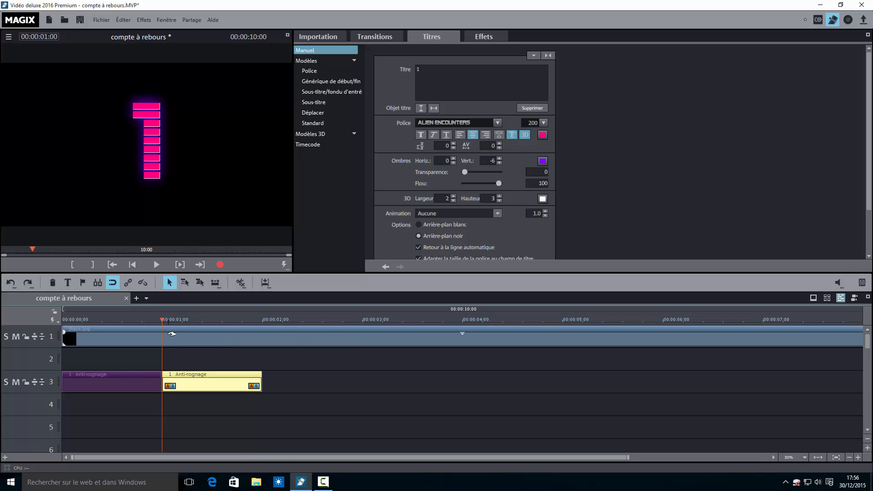
{"action": "left_click_drag", "start_coordinate": [163, 321], "coordinate": [263, 320]}
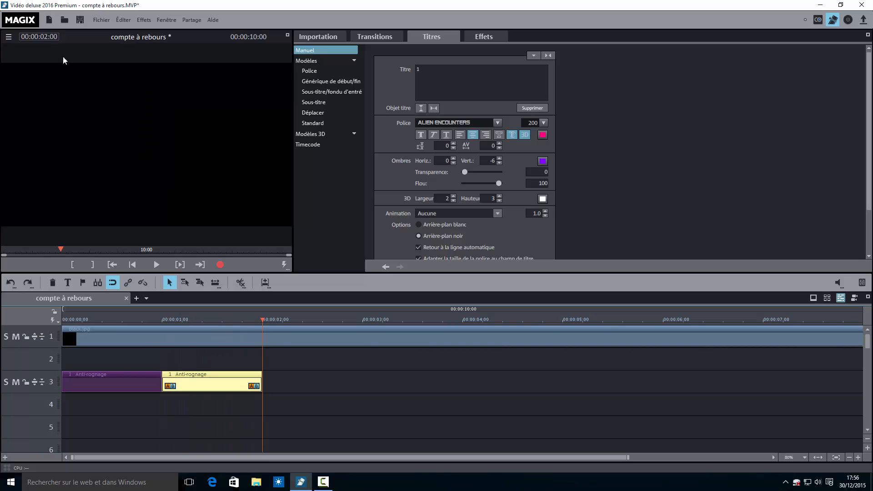
{"action": "key", "text": "ctrl+v"}
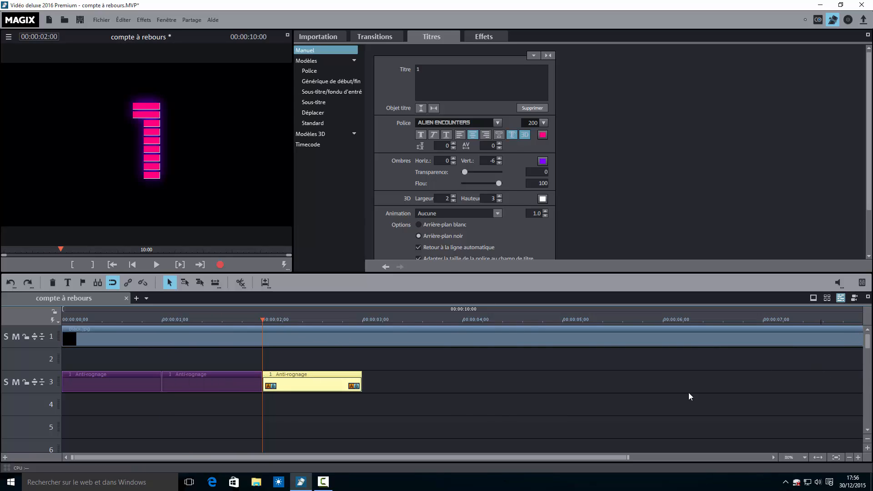
- Paste further copies of the title on track 3 at 3, 4 and 5 seconds
{"action": "left_click", "coordinate": [363, 320]}
{"action": "key", "text": "ctrl+v"}
{"action": "left_click", "coordinate": [464, 321]}
{"action": "key", "text": "ctrl+v"}
{"action": "scroll", "coordinate": [565, 456], "scroll_direction": "right", "scroll_amount": 2}
{"action": "left_click", "coordinate": [371, 324]}
{"action": "key", "text": "ctrl+v"}
- Paste four more copies of the title at 6, 7, 8 and 9 seconds to fill the ten-second background
{"action": "left_click", "coordinate": [461, 324]}
{"action": "key", "text": "ctrl+v"}
{"action": "left_click", "coordinate": [564, 323]}
{"action": "key", "text": "ctrl+v"}
{"action": "left_click", "coordinate": [663, 322]}
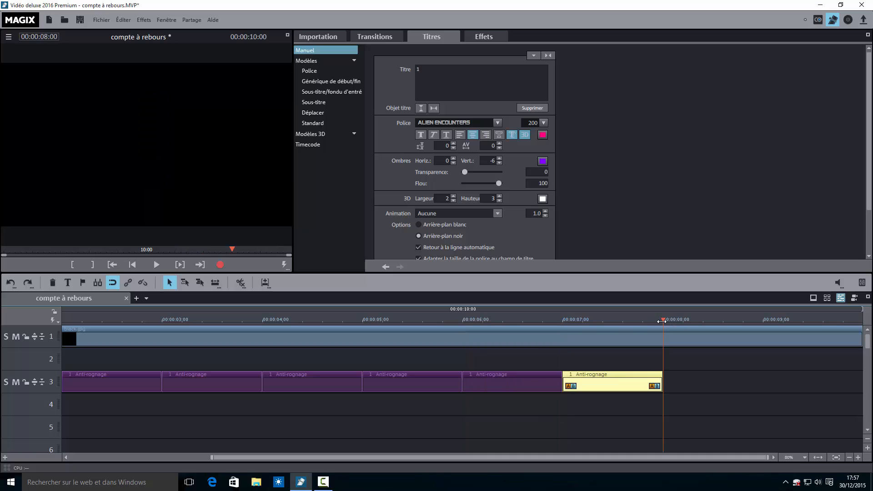
{"action": "key", "text": "ctrl+v"}
{"action": "left_click", "coordinate": [764, 323]}
{"action": "key", "text": "ctrl+v"}
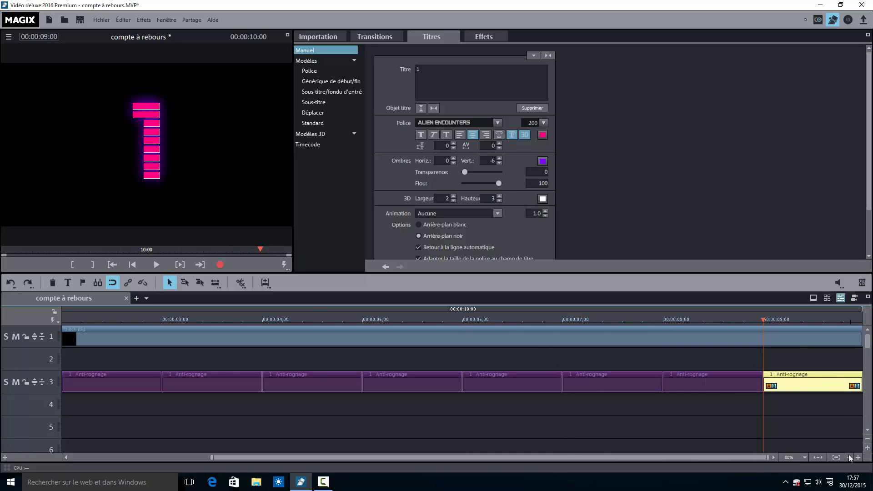
{"action": "left_click", "coordinate": [849, 457]}
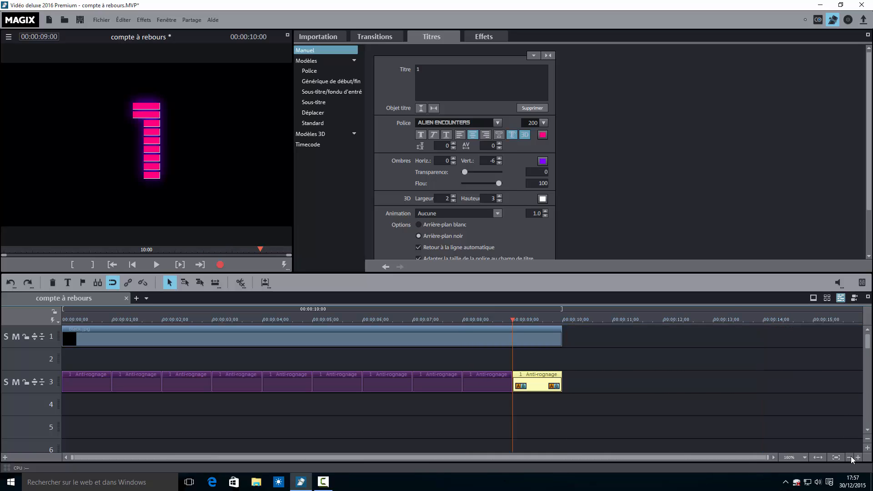
- Check each title on track 3 one by one, from the first to the last
{"action": "left_click", "coordinate": [94, 388]}
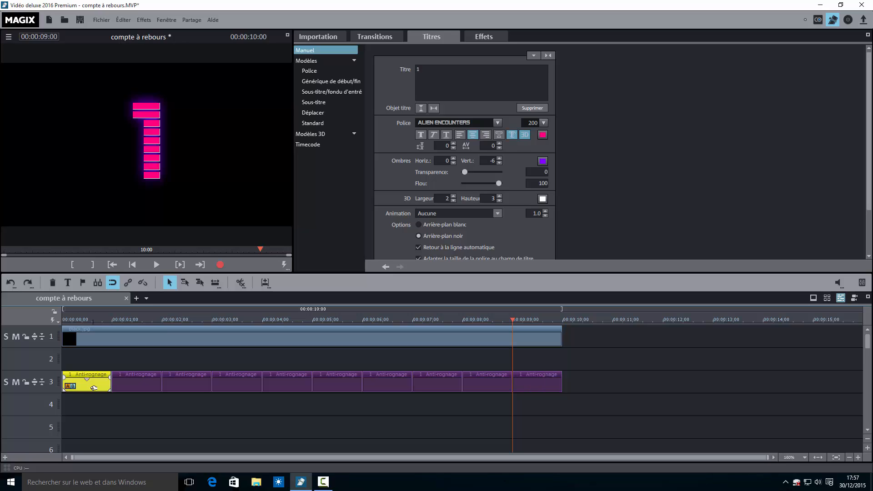
{"action": "left_click", "coordinate": [134, 385]}
{"action": "left_click", "coordinate": [187, 385]}
{"action": "left_click", "coordinate": [234, 384]}
{"action": "left_click", "coordinate": [289, 384]}
{"action": "left_click", "coordinate": [338, 384]}
{"action": "left_click", "coordinate": [389, 385]}
{"action": "left_click", "coordinate": [456, 387]}
{"action": "left_click", "coordinate": [484, 384]}
{"action": "left_click", "coordinate": [534, 384]}
- Renumber the second, third and fourth titles on track 3 in ascending order, ending with 4
{"action": "left_click", "coordinate": [137, 381]}
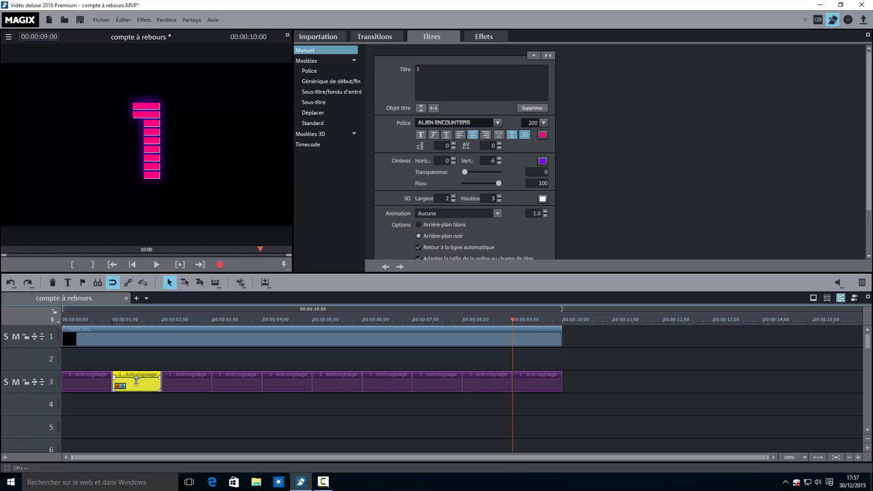
{"action": "left_click", "coordinate": [422, 72]}
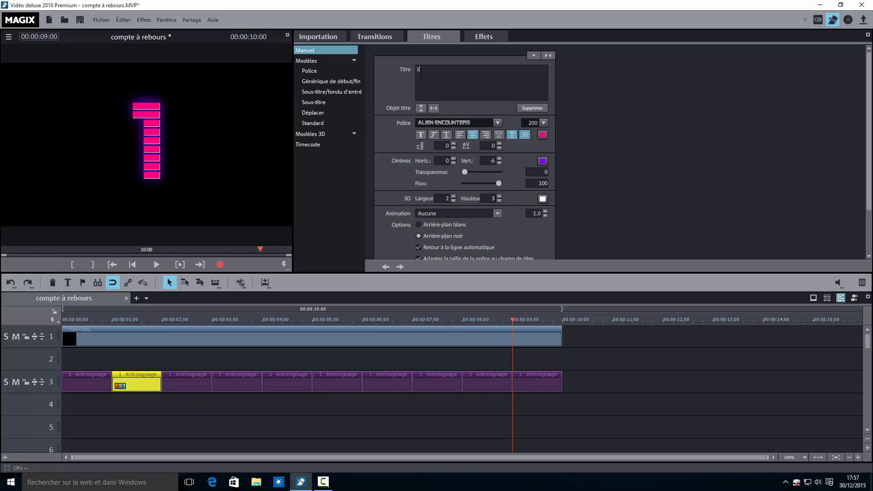
{"action": "double_click", "coordinate": [418, 70]}
{"action": "left_click", "coordinate": [183, 381]}
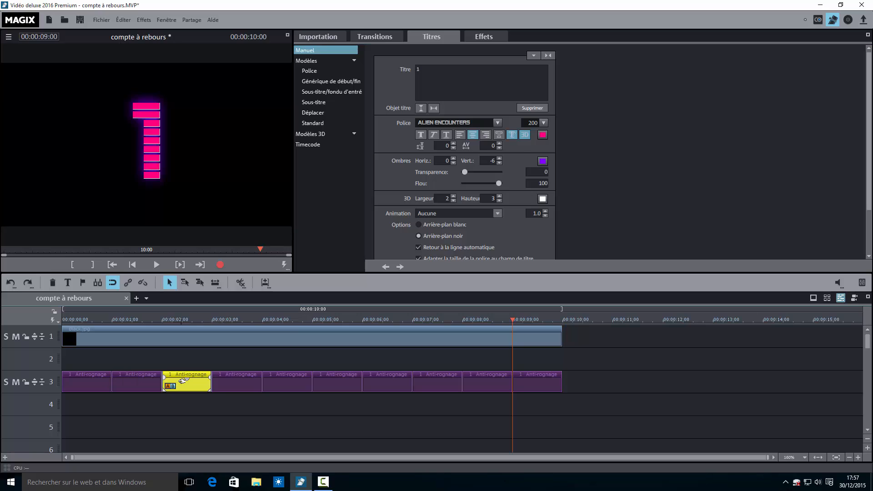
{"action": "double_click", "coordinate": [418, 69]}
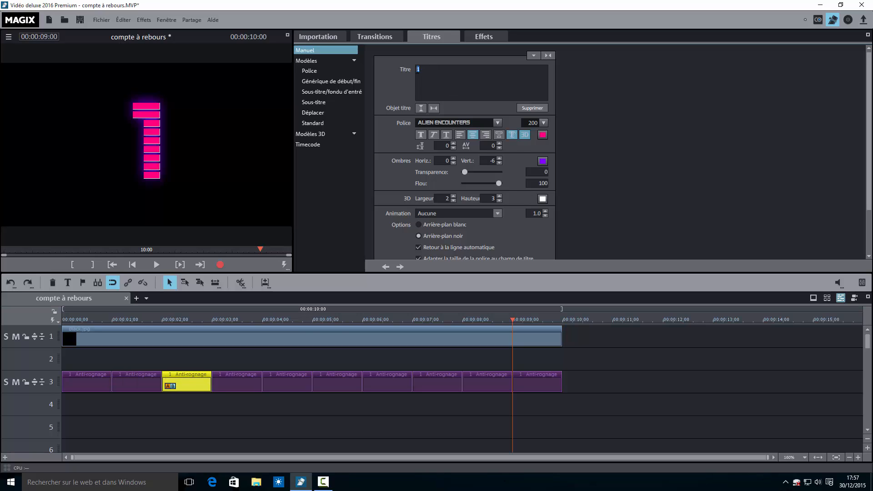
{"action": "left_click", "coordinate": [255, 380]}
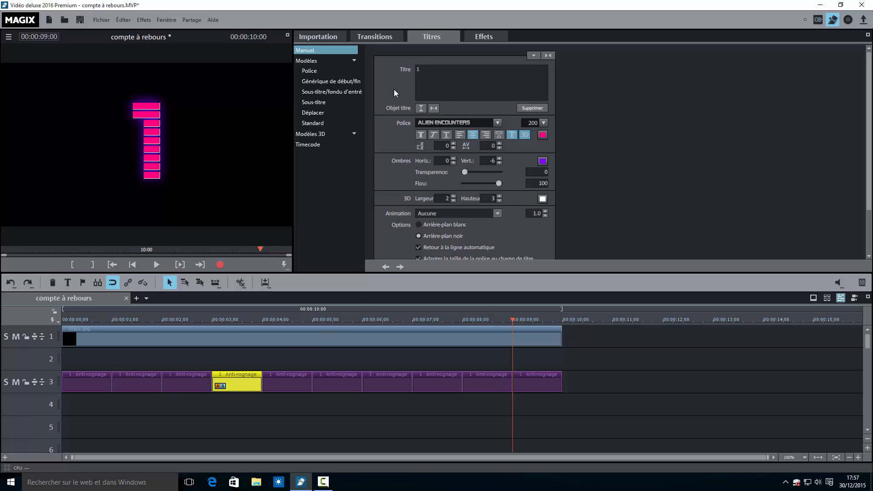
{"action": "double_click", "coordinate": [414, 69]}
{"action": "type", "text": "4"}
- Renumber the titles starting at 4, 5 and 6 seconds in ascending order from 5 to 7
{"action": "left_click", "coordinate": [291, 381]}
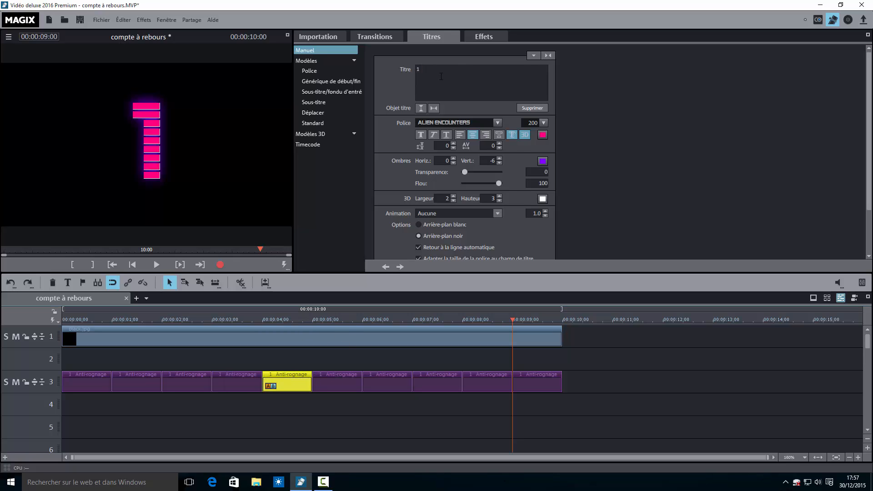
{"action": "double_click", "coordinate": [416, 70]}
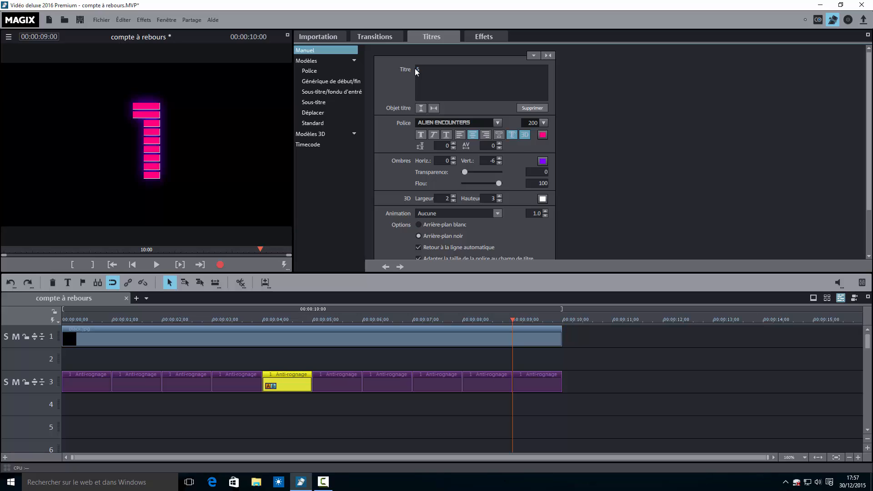
{"action": "left_click", "coordinate": [347, 382]}
{"action": "double_click", "coordinate": [417, 71]}
{"action": "left_click", "coordinate": [394, 372]}
{"action": "double_click", "coordinate": [417, 69]}
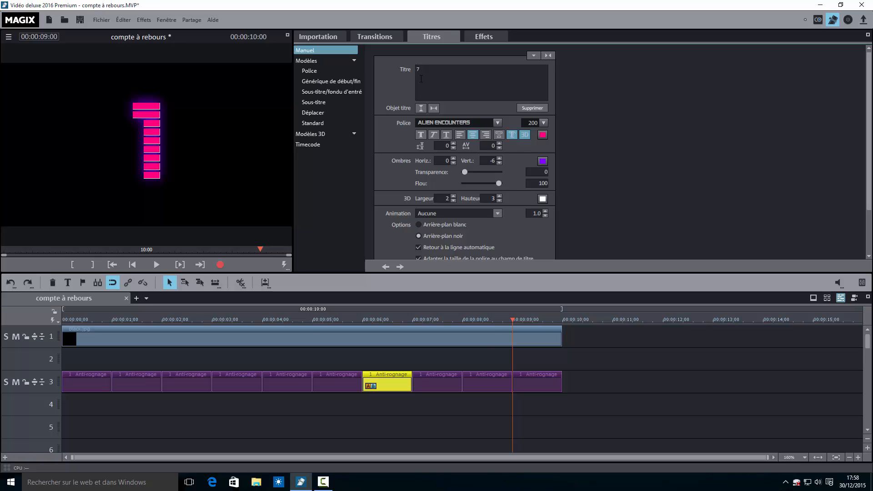
- Change the text of the last three titles to 8, 9 and 10, and scrub over the final one
{"action": "left_click", "coordinate": [437, 381]}
{"action": "double_click", "coordinate": [415, 71]}
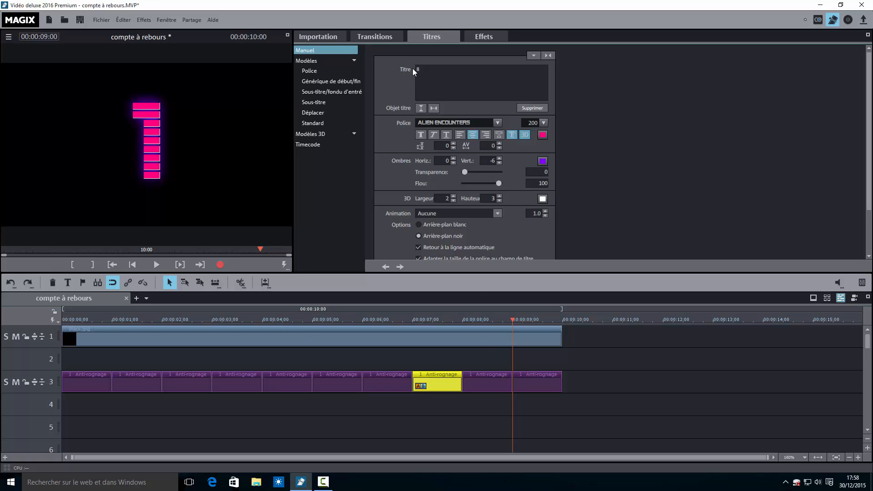
{"action": "left_click", "coordinate": [487, 378]}
{"action": "double_click", "coordinate": [411, 69]}
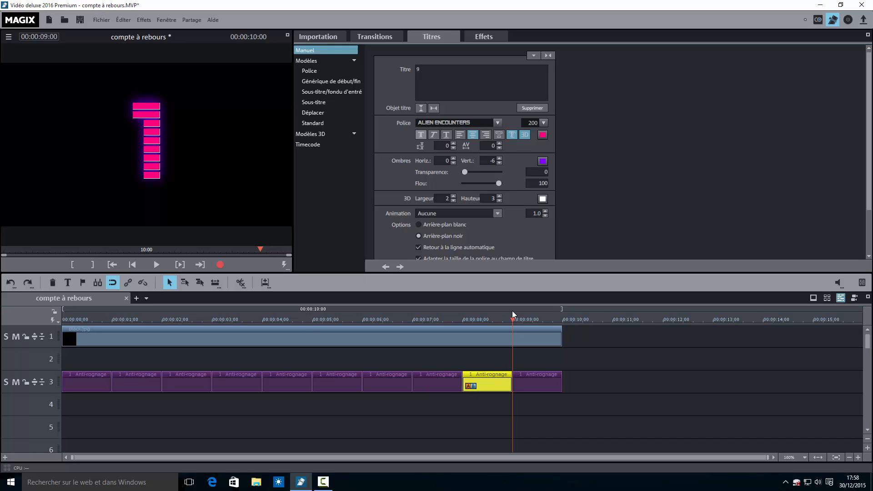
{"action": "left_click", "coordinate": [537, 384]}
{"action": "left_click", "coordinate": [414, 69]}
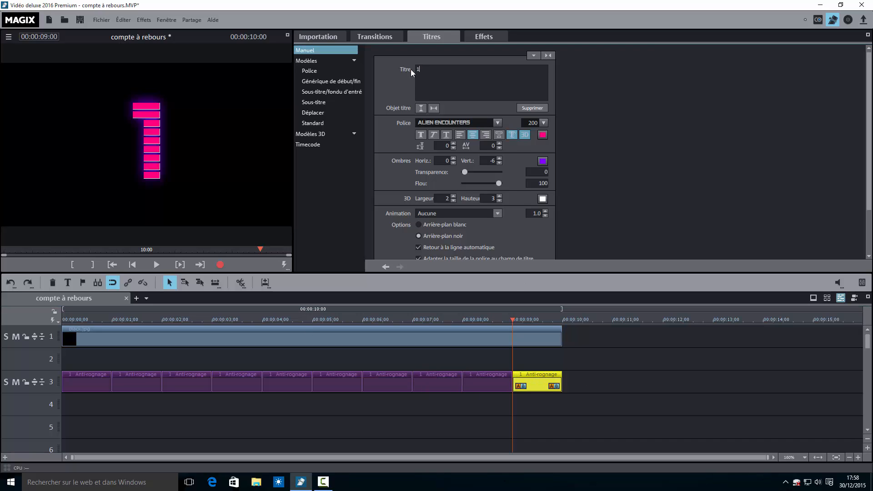
{"action": "type", "text": "0"}
{"action": "left_click", "coordinate": [541, 340]}
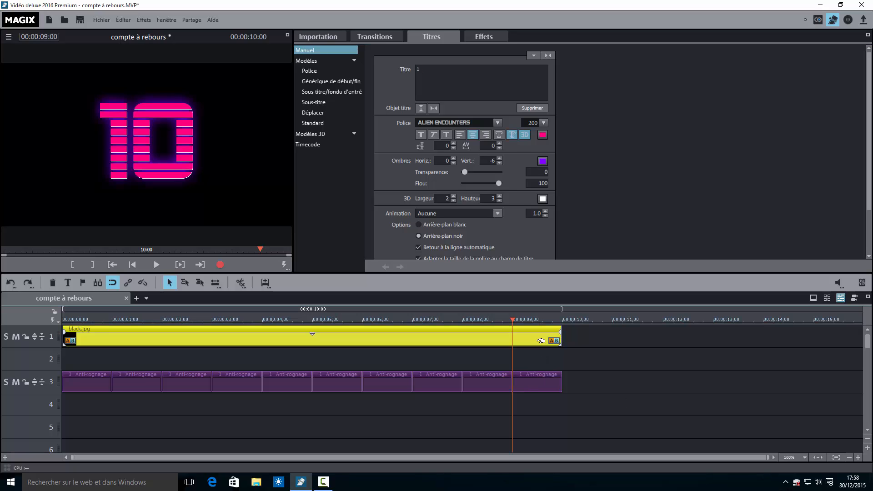
{"action": "left_click", "coordinate": [509, 320]}
{"action": "mouse_move", "coordinate": [488, 325]}
{"action": "left_mouse_down"}
{"action": "mouse_move", "coordinate": [166, 319]}
{"action": "mouse_move", "coordinate": [26, 337]}
{"action": "mouse_move", "coordinate": [88, 320]}
{"action": "mouse_move", "coordinate": [186, 320]}
{"action": "mouse_move", "coordinate": [538, 340]}
{"action": "left_mouse_up"}
- Preview a zoom-out motion template from the Modèles conception effects on the first title
{"action": "left_click", "coordinate": [86, 382]}
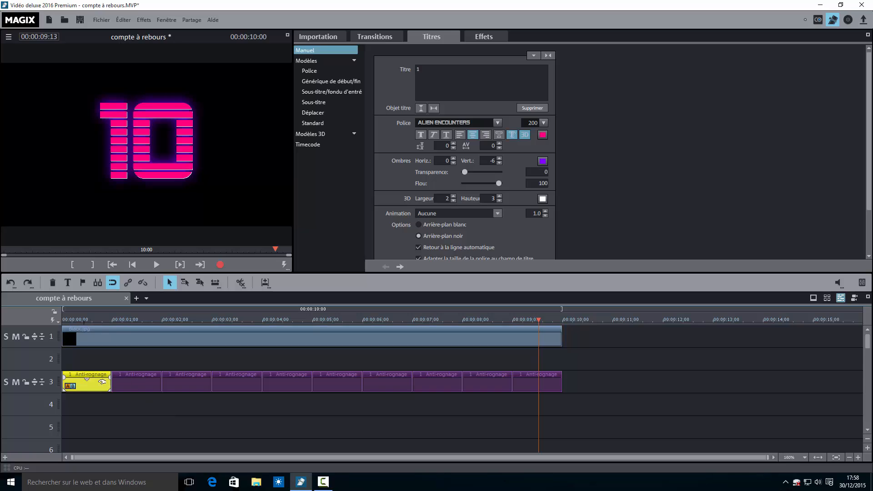
{"action": "left_click", "coordinate": [484, 37]}
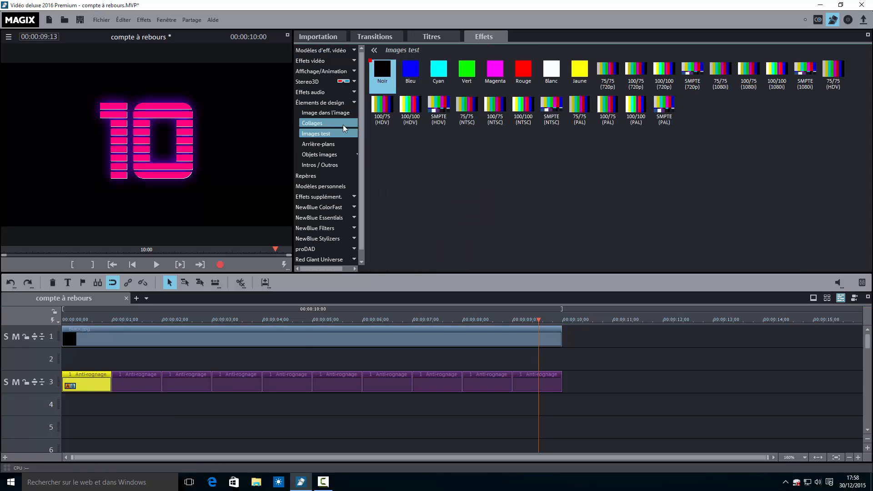
{"action": "left_click", "coordinate": [339, 71]}
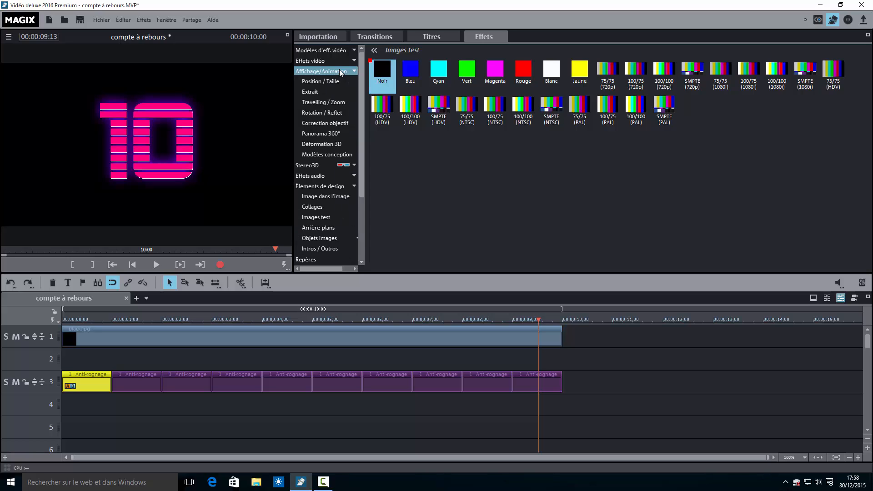
{"action": "left_click", "coordinate": [335, 155]}
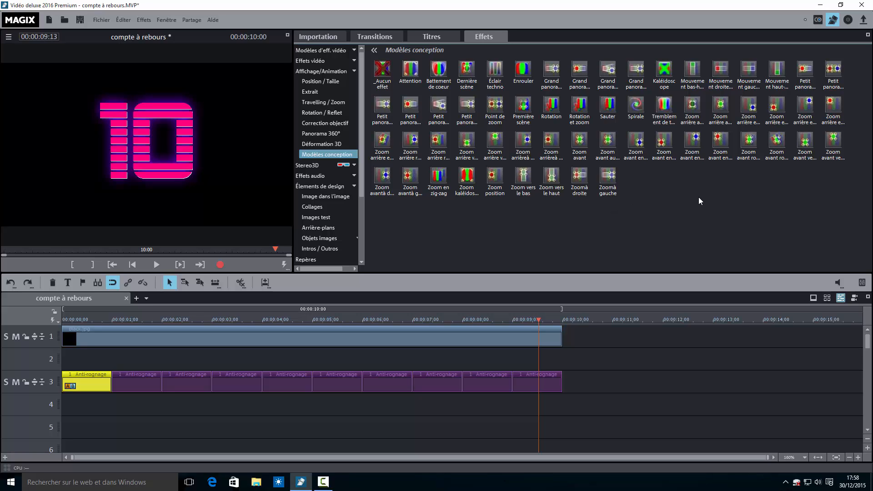
{"action": "mouse_move", "coordinate": [689, 114]}
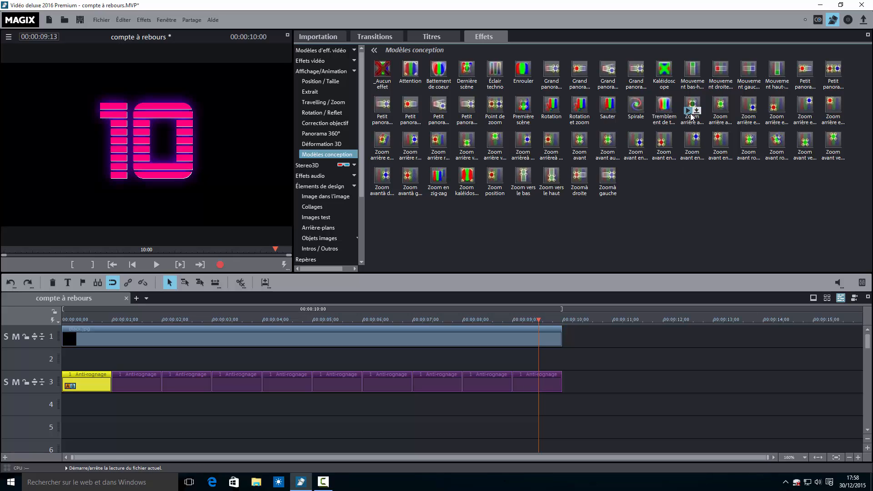
{"action": "left_click", "coordinate": [695, 115]}
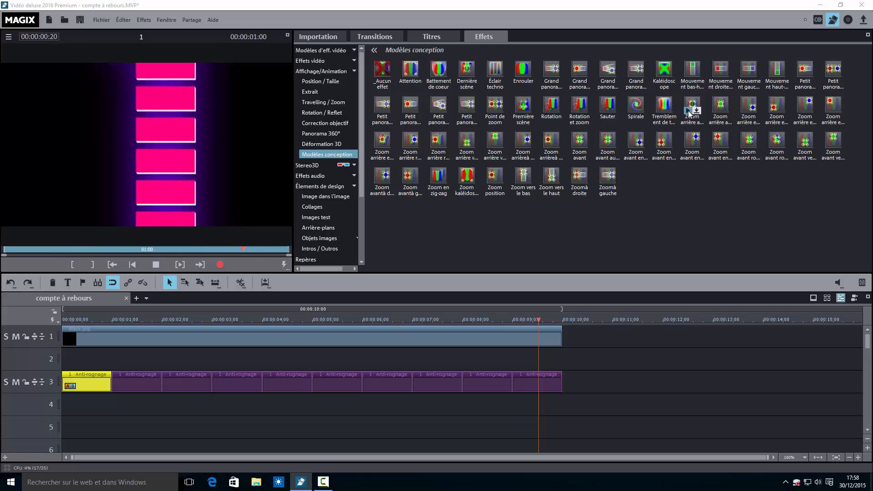
- Preview the "Zoom arrière au milieu" motion template and apply it to the first title on track 3
{"action": "left_click", "coordinate": [716, 110]}
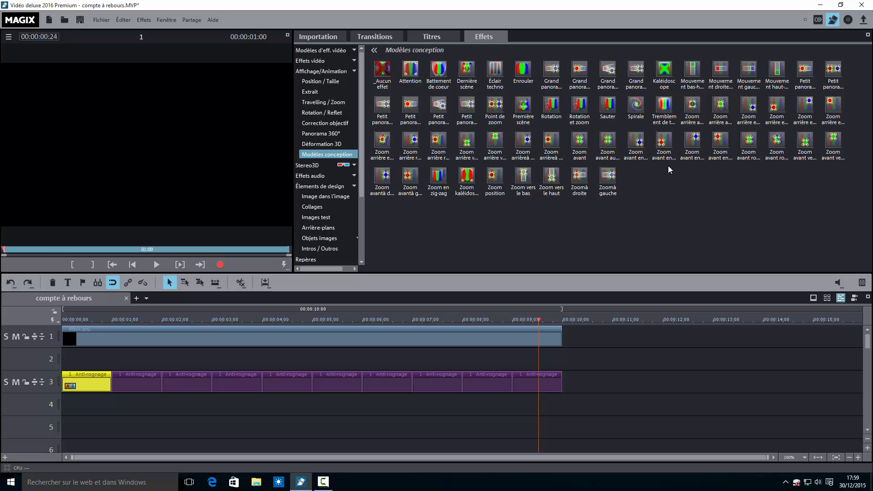
{"action": "left_click", "coordinate": [717, 112]}
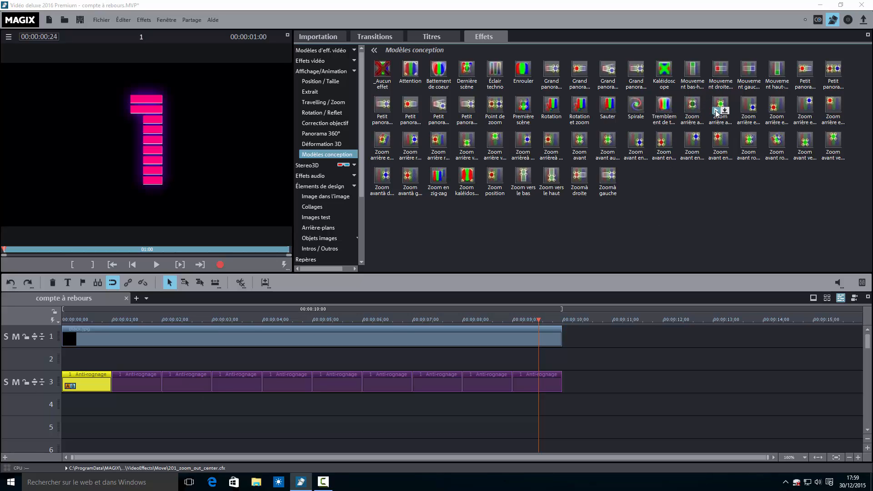
{"action": "left_click", "coordinate": [722, 105]}
{"action": "left_click_drag", "start_coordinate": [722, 105], "coordinate": [91, 389]}
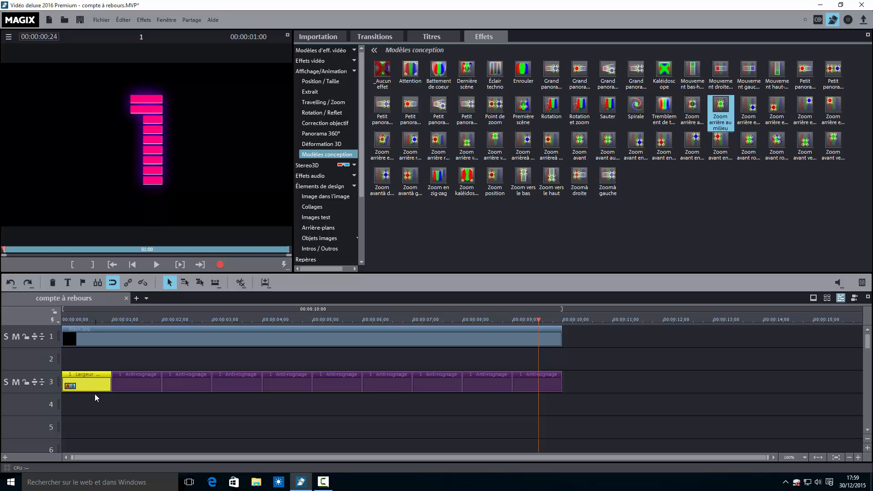
- Apply the first title's video effects, including the zoom-out, to all the following titles on track 3
{"action": "left_click", "coordinate": [129, 383]}
{"action": "left_click", "coordinate": [87, 382]}
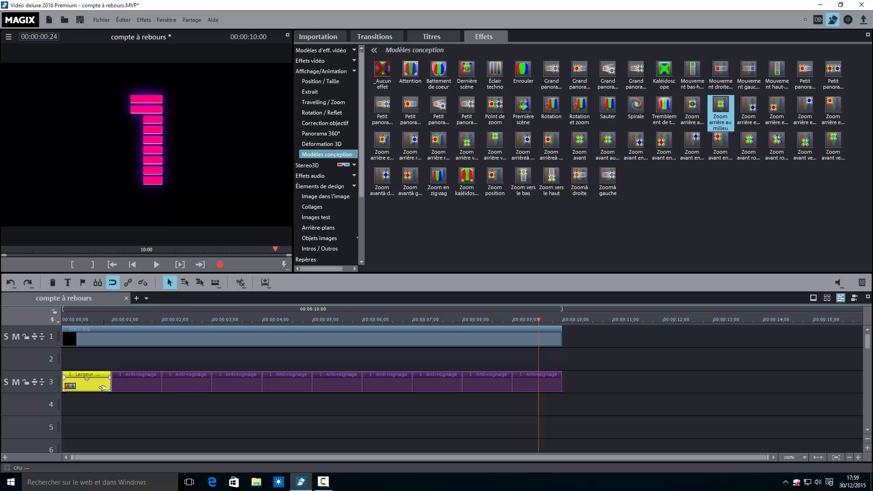
{"action": "right_click", "coordinate": [88, 387]}
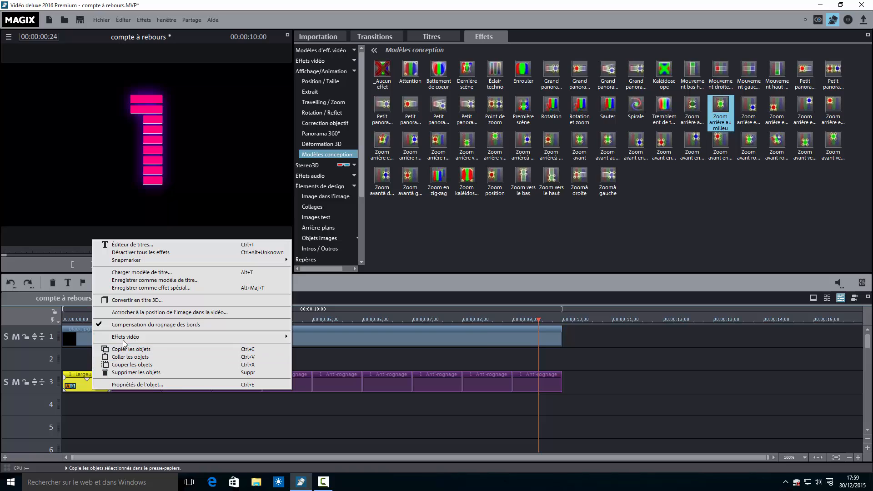
{"action": "mouse_move", "coordinate": [126, 337]}
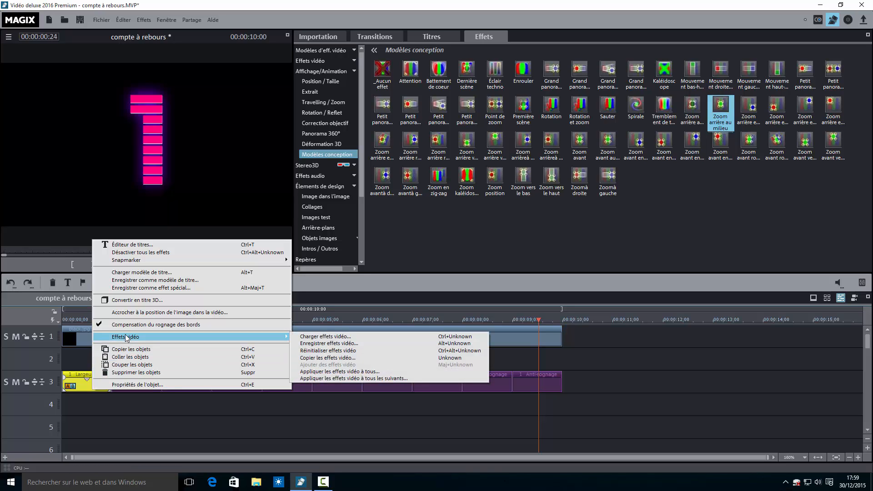
{"action": "left_click", "coordinate": [323, 379]}
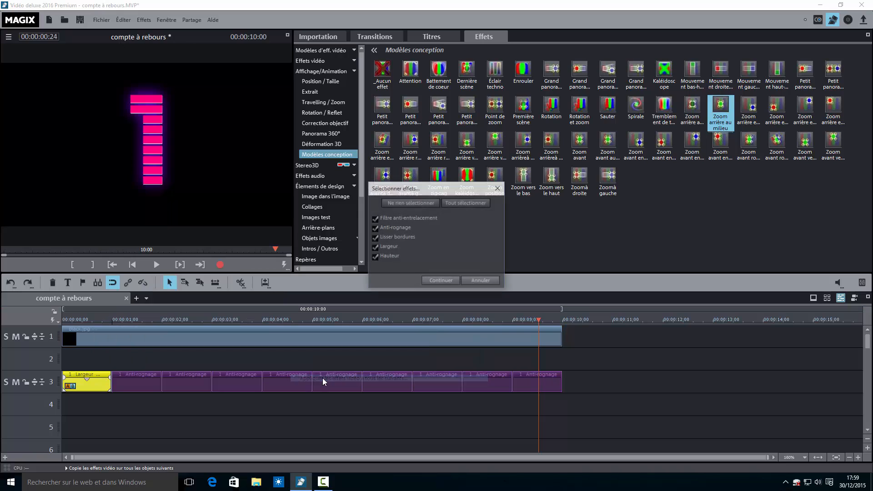
{"action": "left_click", "coordinate": [443, 281]}
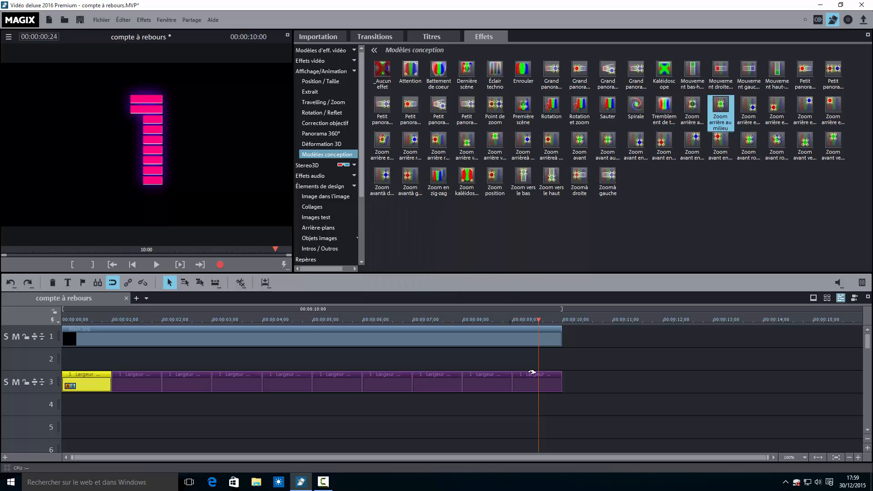
- Play the countdown from the beginning to check the zoom-out on the successive titles
{"action": "left_click_drag", "start_coordinate": [539, 320], "coordinate": [63, 321]}
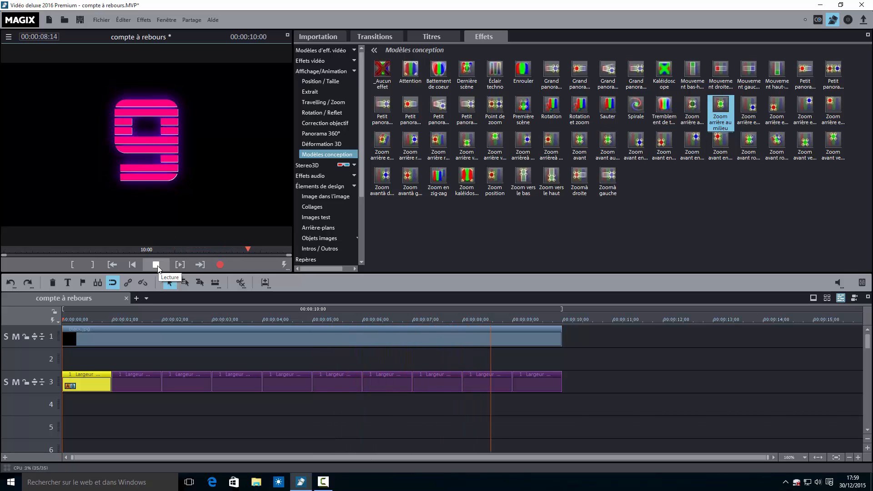
{"action": "left_click", "coordinate": [158, 266]}
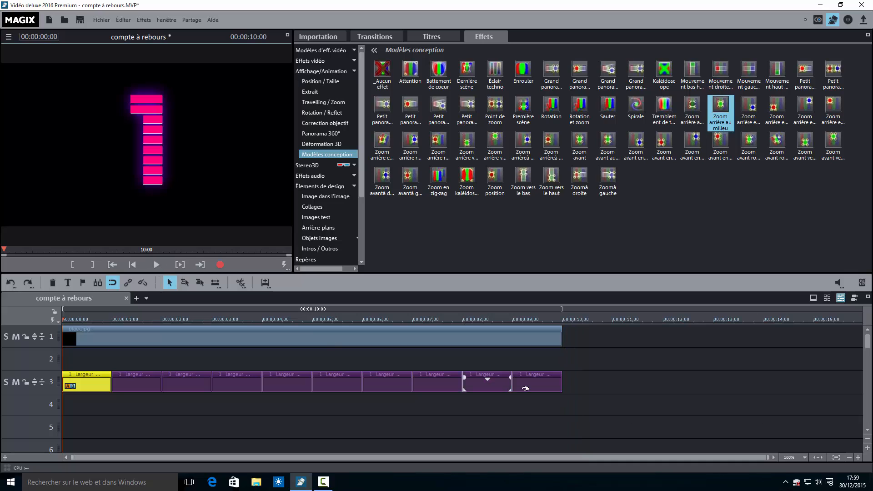
{"action": "left_click_drag", "start_coordinate": [595, 409], "coordinate": [67, 377]}
{"action": "left_click", "coordinate": [620, 385]}
- Export the movie as an MPEG-4 video with the preset MP4 FullHD 1920 x 1080 25p
{"action": "left_click", "coordinate": [109, 21]}
{"action": "mouse_move", "coordinate": [155, 90]}
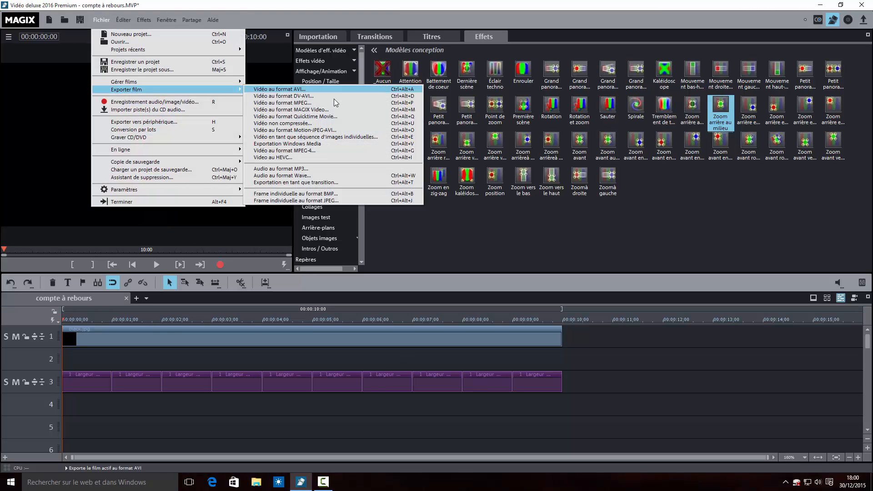
{"action": "left_click", "coordinate": [323, 150]}
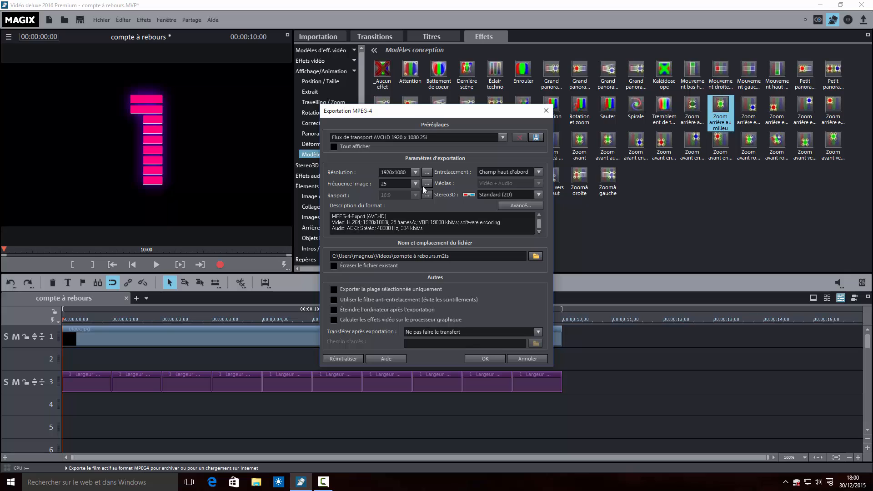
{"action": "left_click", "coordinate": [502, 138]}
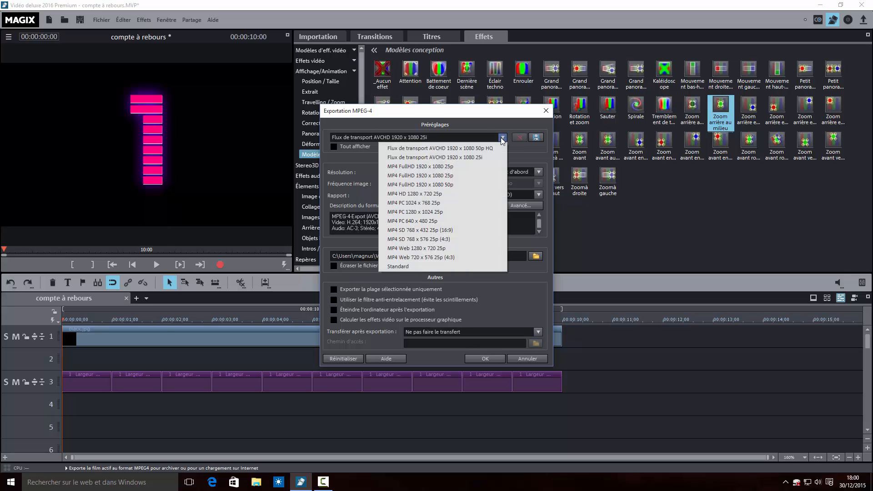
{"action": "left_click", "coordinate": [465, 176]}
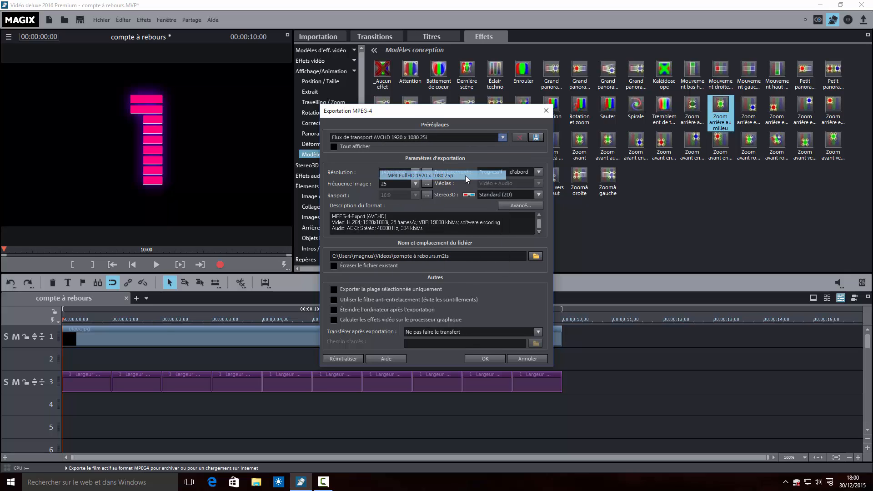
{"action": "left_click", "coordinate": [483, 359]}
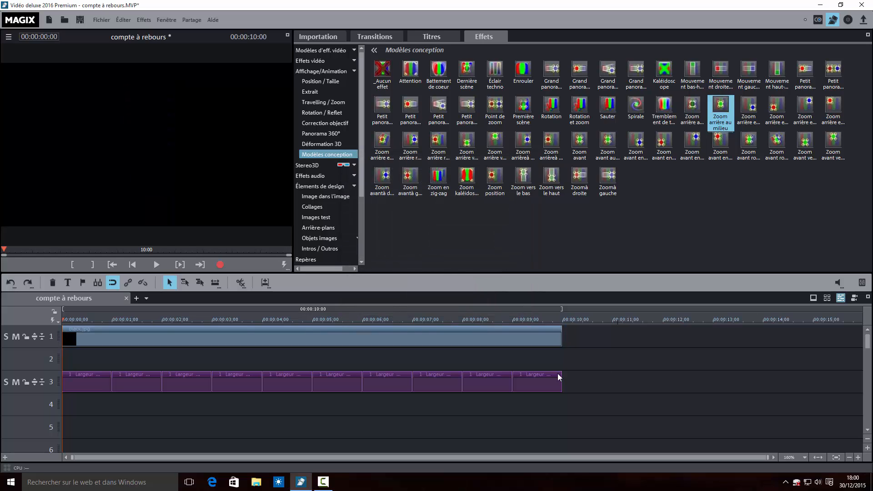
- Create a new movie in the project and place champagne-glasses-162803.jpg from the images folder at the start of track 1
{"action": "left_click", "coordinate": [136, 298]}
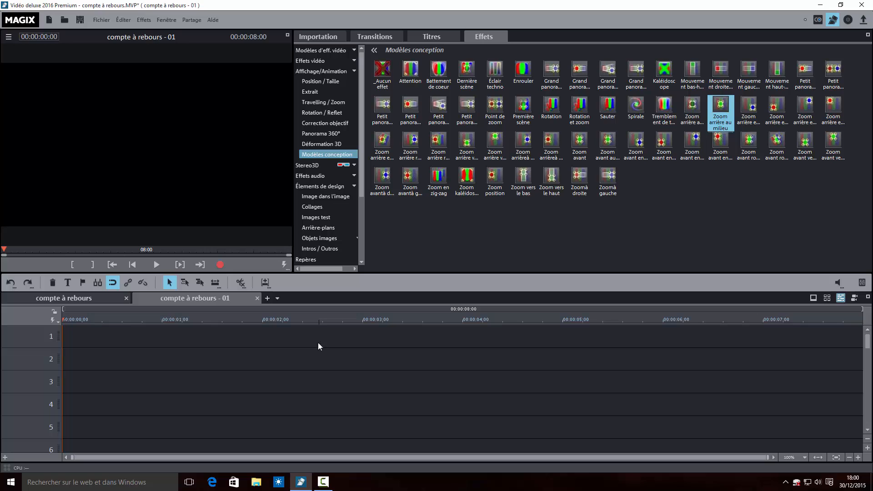
{"action": "left_click", "coordinate": [329, 37]}
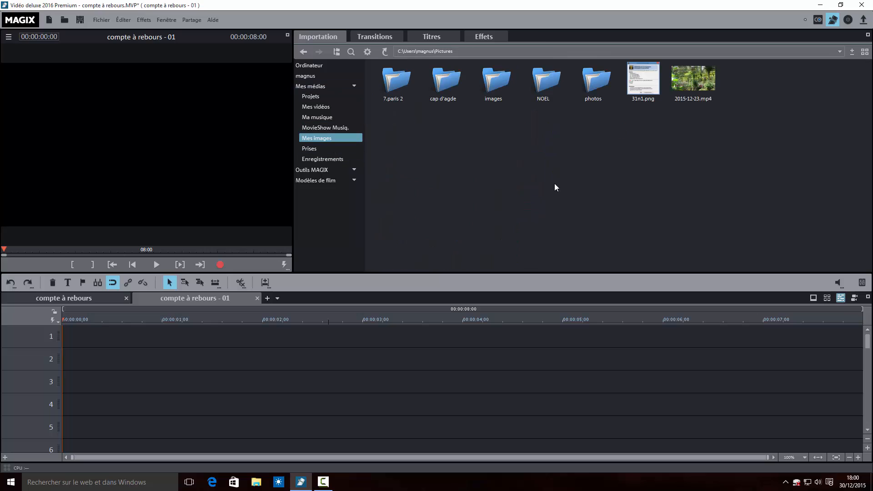
{"action": "double_click", "coordinate": [539, 82]}
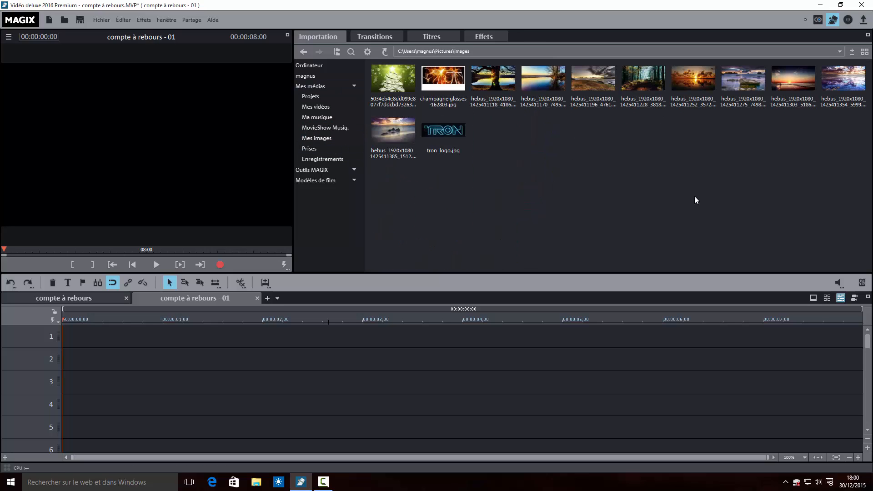
{"action": "left_click_drag", "start_coordinate": [439, 84], "coordinate": [85, 347]}
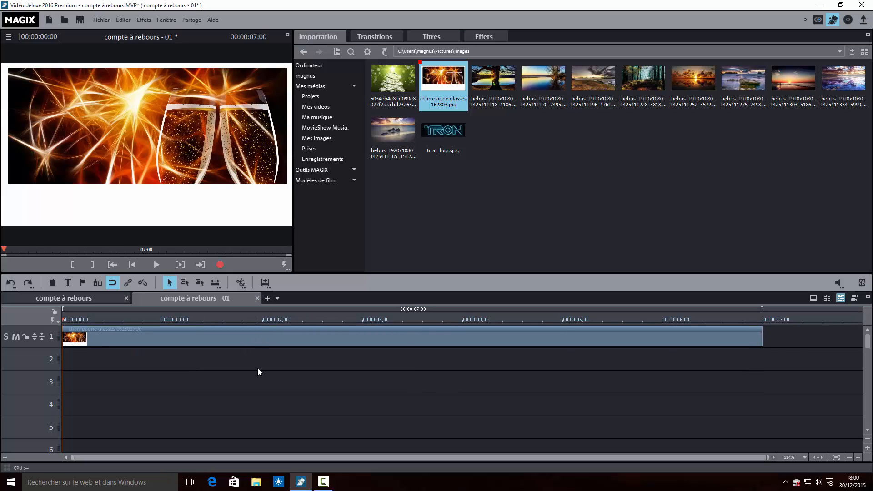
- Enlarge the champagne image to a zoom of 162 and shift it to about -883, -178 so the glasses fill the frame
{"action": "left_click", "coordinate": [263, 339]}
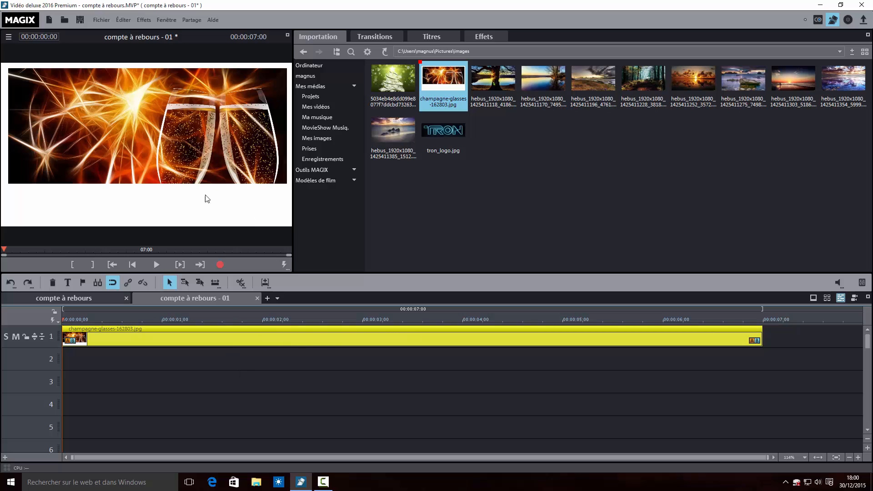
{"action": "left_click", "coordinate": [484, 37]}
{"action": "left_click", "coordinate": [330, 82]}
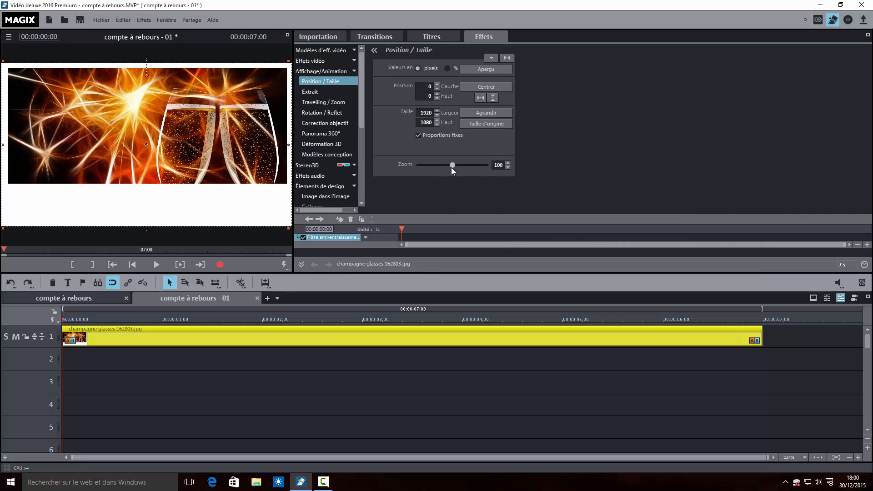
{"action": "left_click_drag", "start_coordinate": [454, 166], "coordinate": [466, 163]}
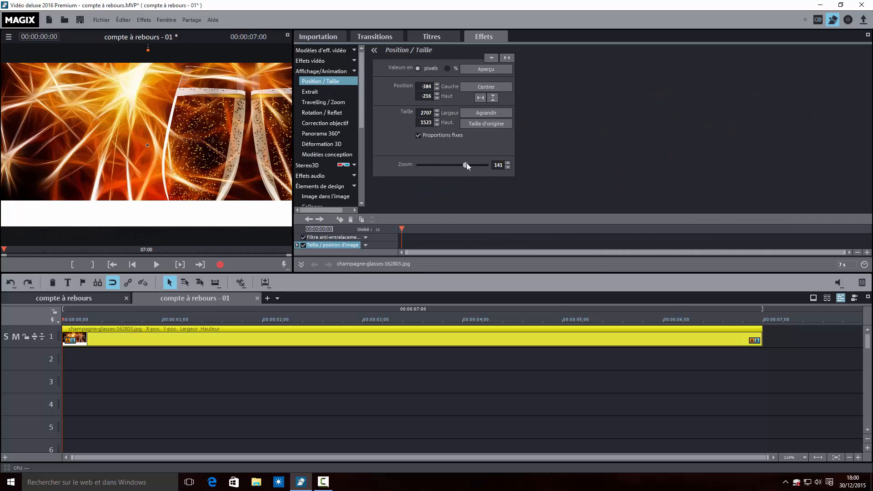
{"action": "mouse_move", "coordinate": [158, 127]}
{"action": "left_mouse_down"}
{"action": "mouse_move", "coordinate": [158, 151]}
{"action": "mouse_move", "coordinate": [164, 141]}
{"action": "left_mouse_up"}
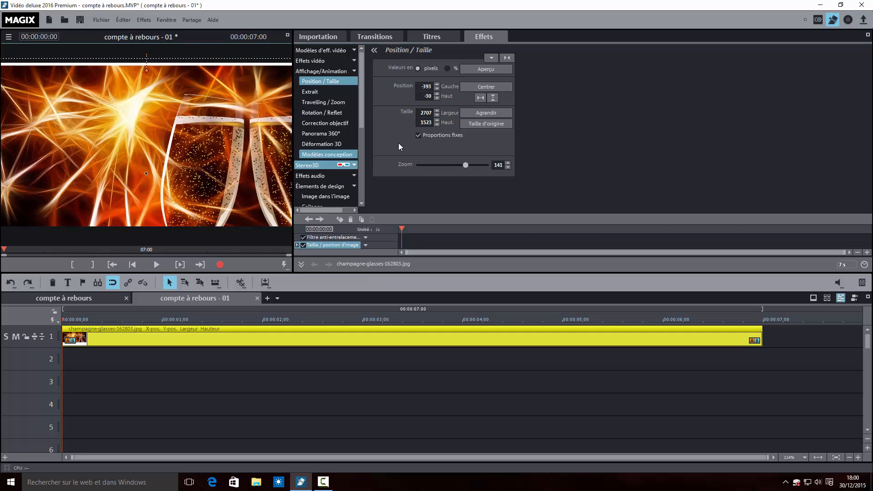
{"action": "left_click_drag", "start_coordinate": [464, 163], "coordinate": [472, 165]}
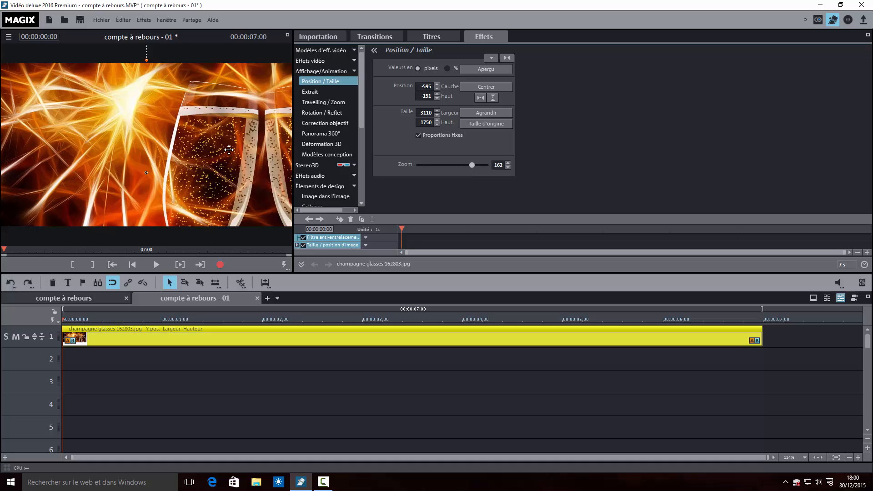
{"action": "left_click_drag", "start_coordinate": [231, 145], "coordinate": [219, 150]}
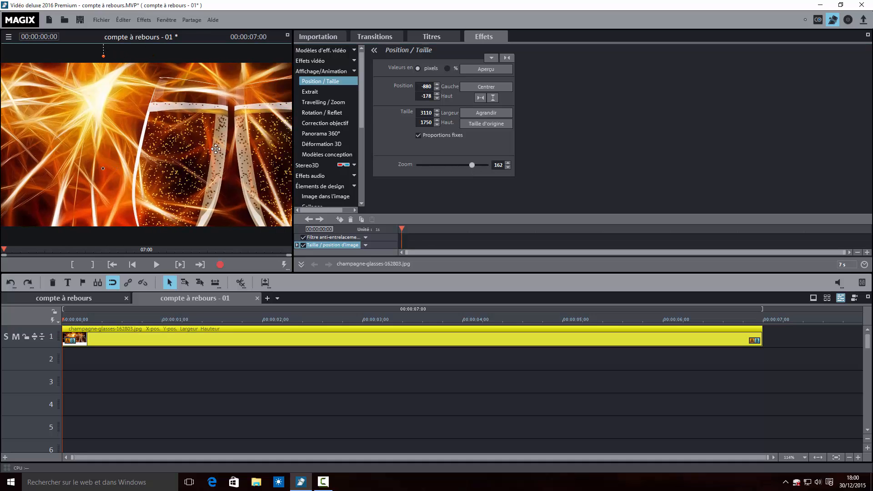
{"action": "left_click", "coordinate": [285, 392]}
{"action": "left_click", "coordinate": [295, 335]}
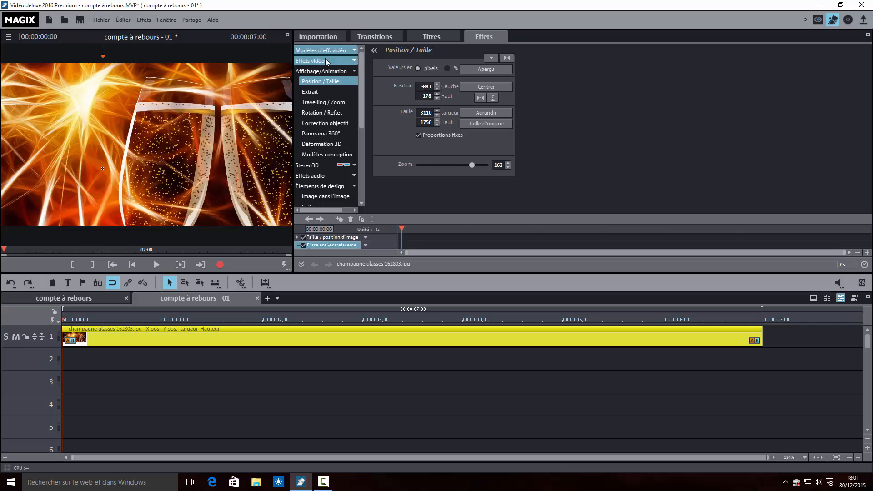
- Preview compte à rebours.mp4 and compte à rebour .mp4 in the videos folder to identify the newly exported countdown
{"action": "left_click", "coordinate": [336, 37]}
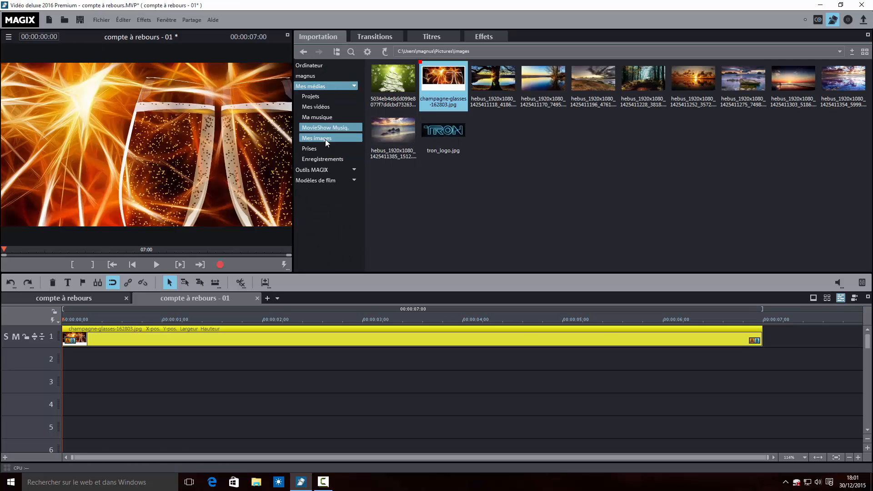
{"action": "left_click", "coordinate": [327, 108]}
{"action": "mouse_move", "coordinate": [682, 88]}
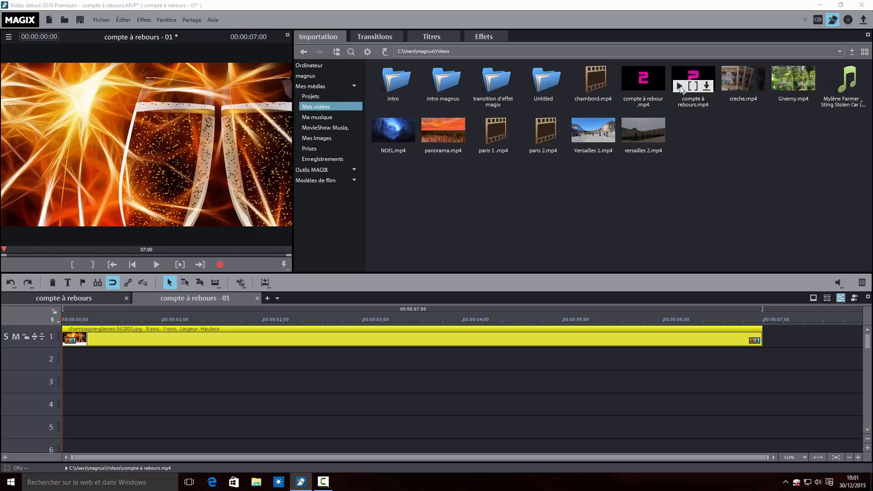
{"action": "left_click", "coordinate": [680, 86]}
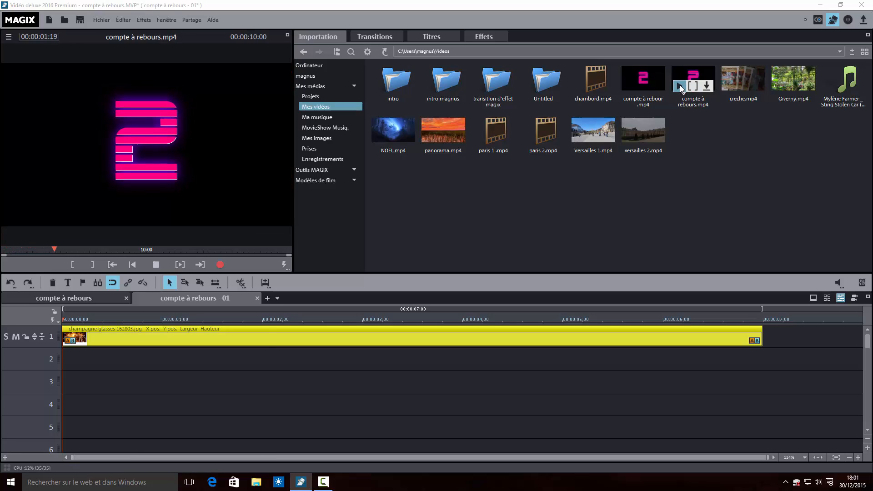
{"action": "left_click", "coordinate": [627, 89]}
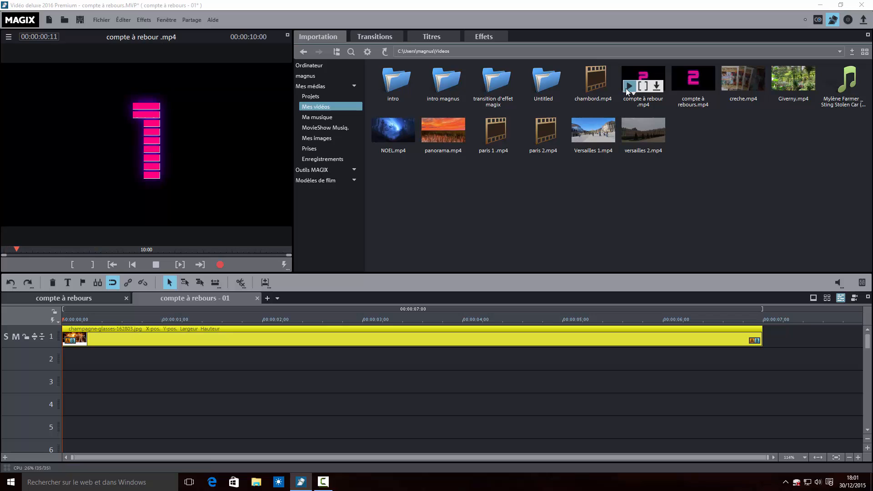
{"action": "left_click", "coordinate": [678, 87]}
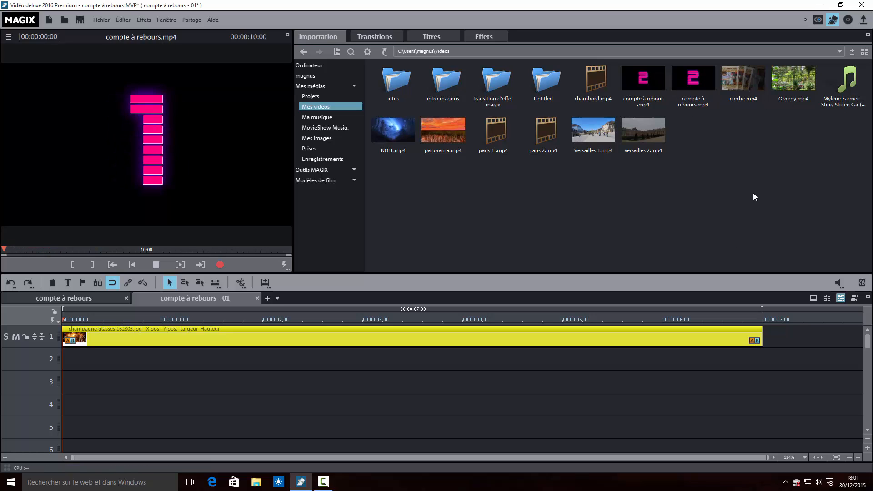
- Place compte à rebours.mp4 at the start of track 2 and extend the champagne image on track 1 to 12 seconds
{"action": "left_click_drag", "start_coordinate": [688, 77], "coordinate": [96, 356]}
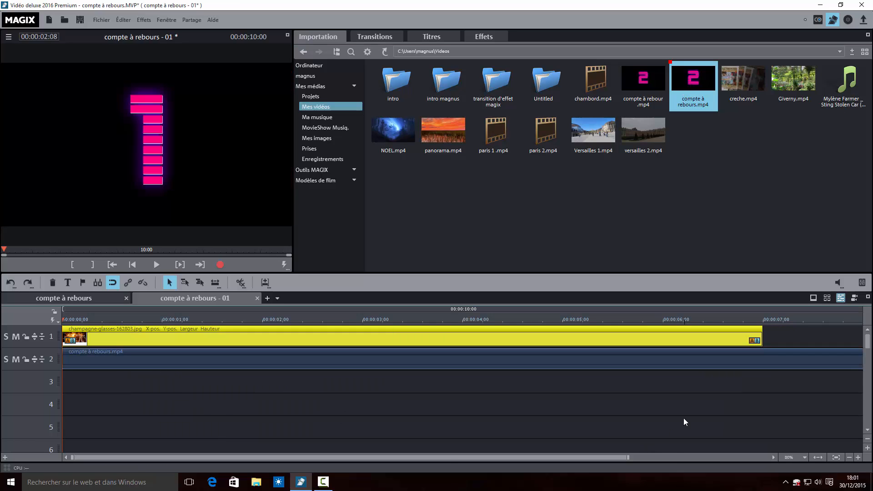
{"action": "left_click", "coordinate": [850, 458]}
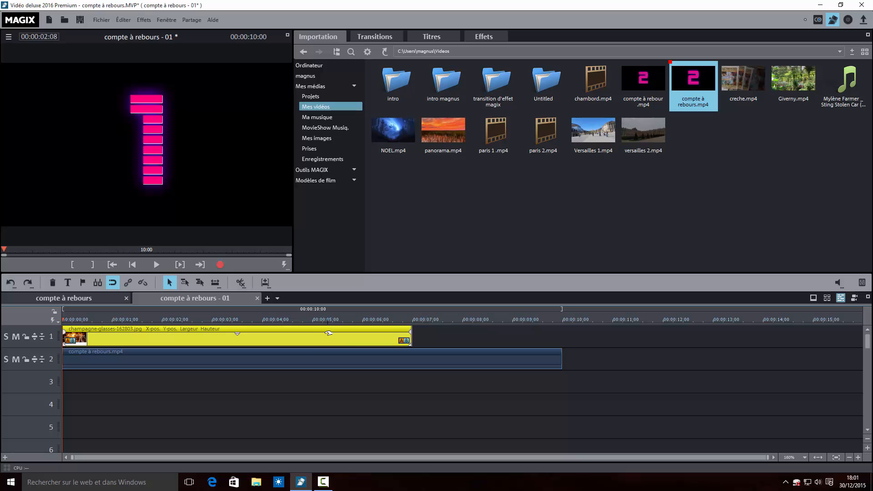
{"action": "left_click_drag", "start_coordinate": [410, 338], "coordinate": [659, 337]}
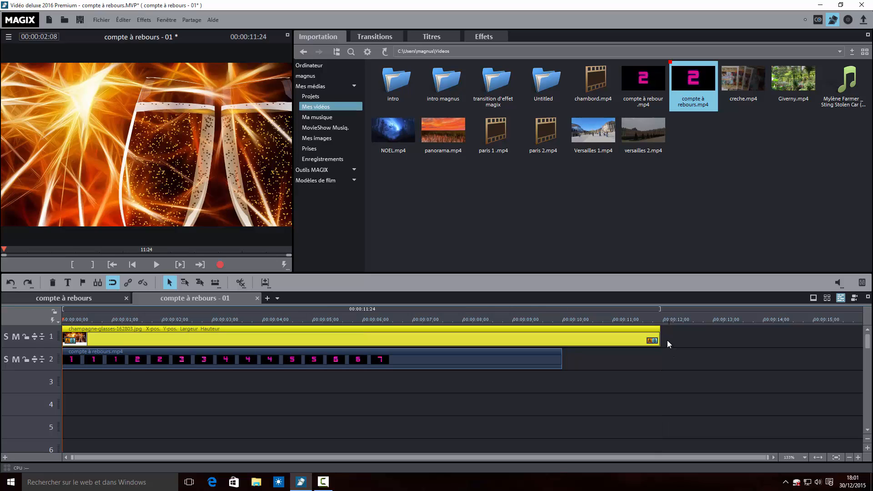
{"action": "left_click_drag", "start_coordinate": [659, 338], "coordinate": [662, 337]}
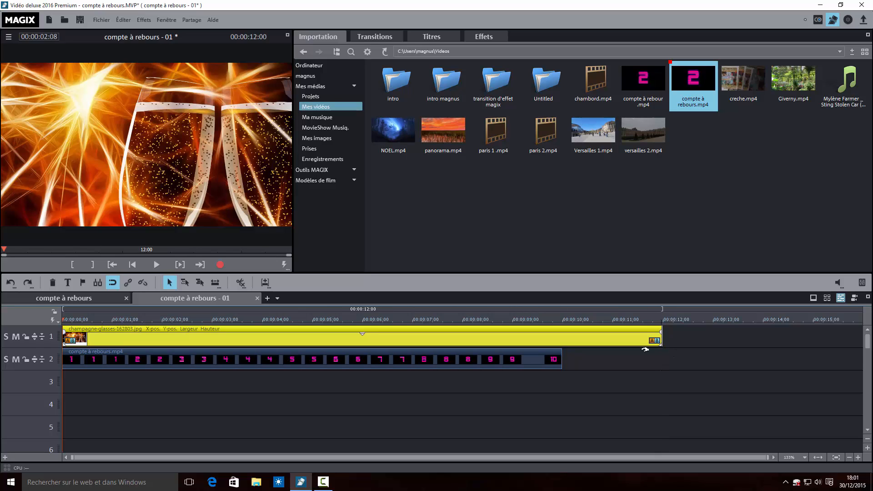
- Move the countdown clip on track 2 to start at 1 second and select the champagne image on track 1
{"action": "left_click", "coordinate": [172, 359]}
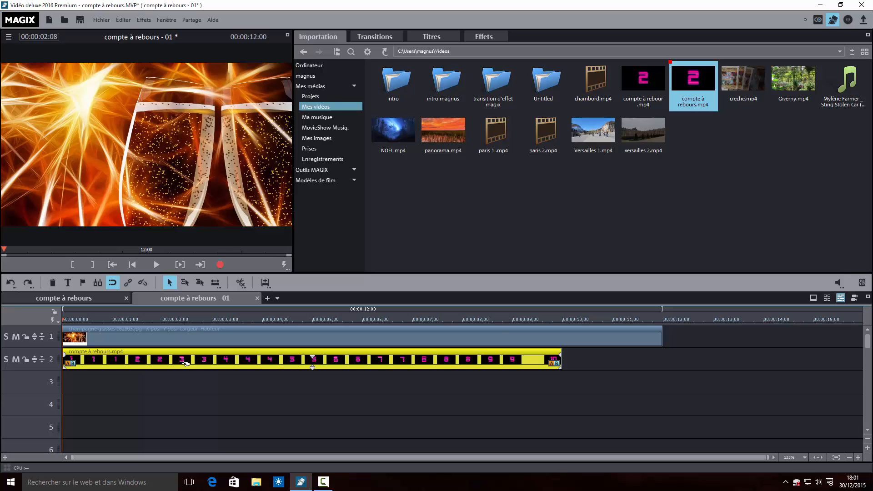
{"action": "left_click_drag", "start_coordinate": [185, 364], "coordinate": [235, 363]}
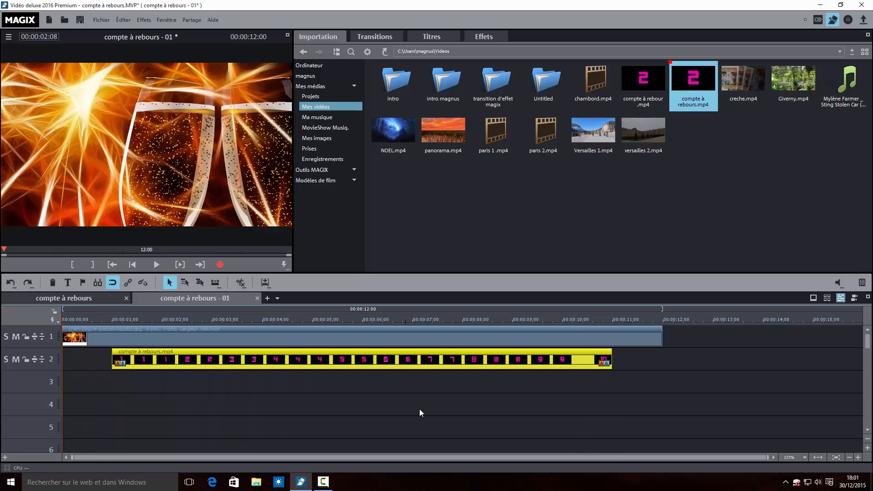
{"action": "left_click", "coordinate": [84, 335]}
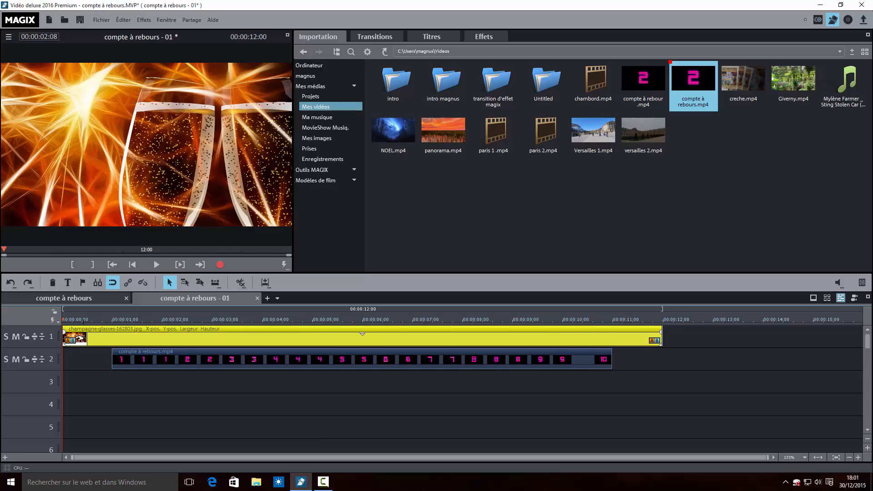
- Apply the Chrominance effect with Noir as the masked colour to the champagne image on track 1
{"action": "left_click_drag", "start_coordinate": [63, 319], "coordinate": [319, 339]}
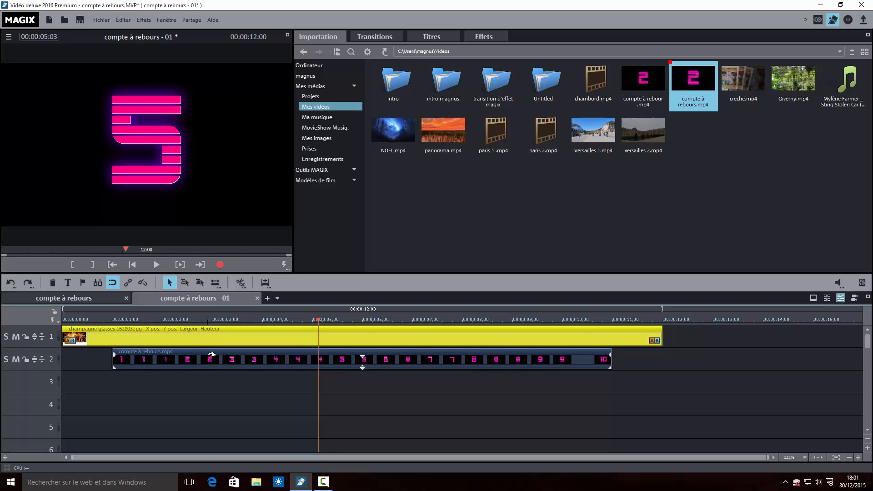
{"action": "left_click", "coordinate": [483, 37]}
{"action": "left_click", "coordinate": [329, 62]}
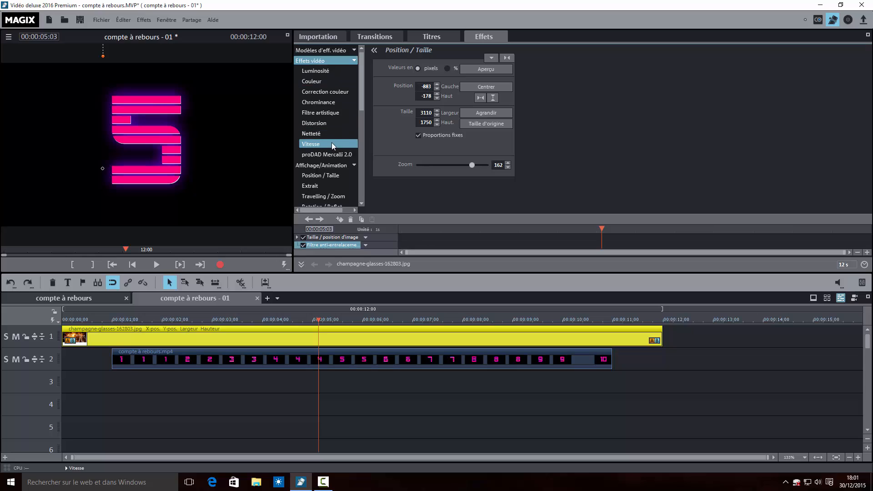
{"action": "left_click", "coordinate": [338, 103]}
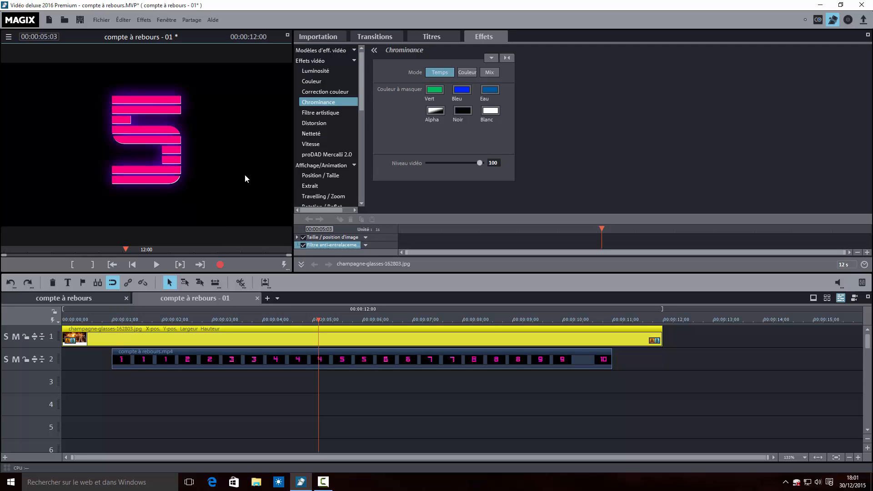
{"action": "left_click", "coordinate": [466, 112]}
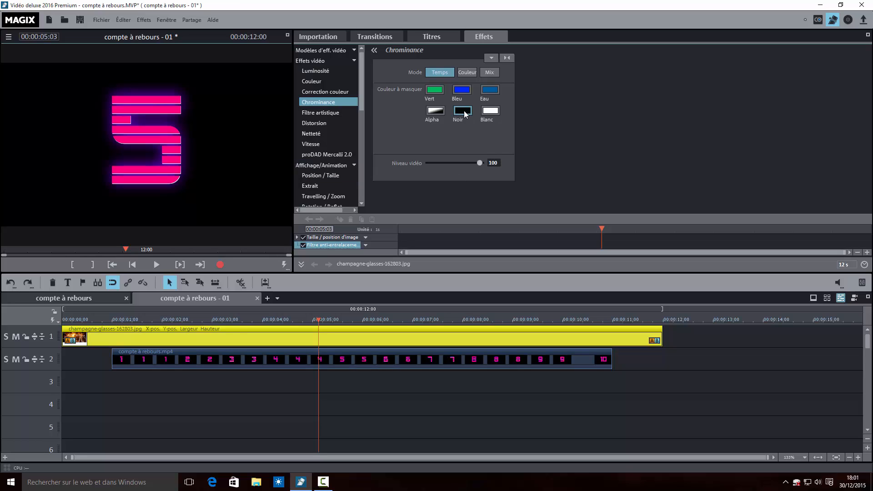
- Apply the Noir Chrominance key to the countdown clip on track 2 and check the result in the enlarged preview
{"action": "left_click", "coordinate": [320, 319]}
{"action": "left_click", "coordinate": [339, 361]}
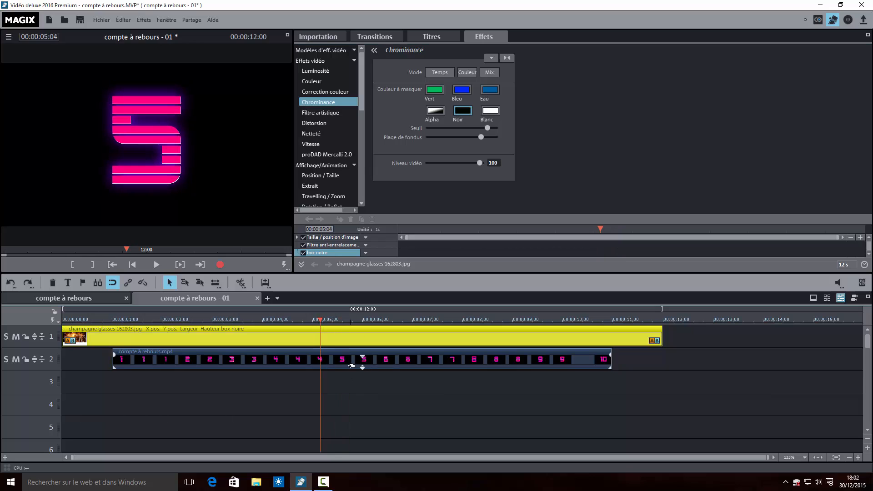
{"action": "left_click", "coordinate": [460, 113]}
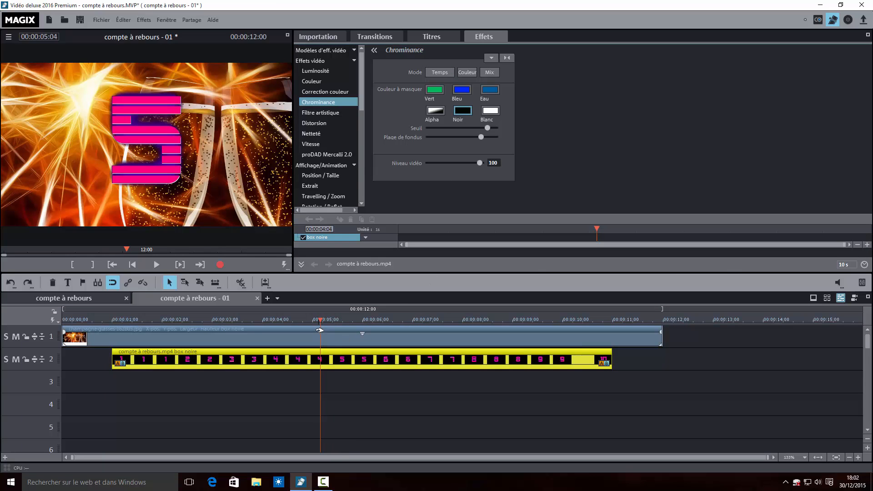
{"action": "left_click_drag", "start_coordinate": [301, 319], "coordinate": [359, 311]}
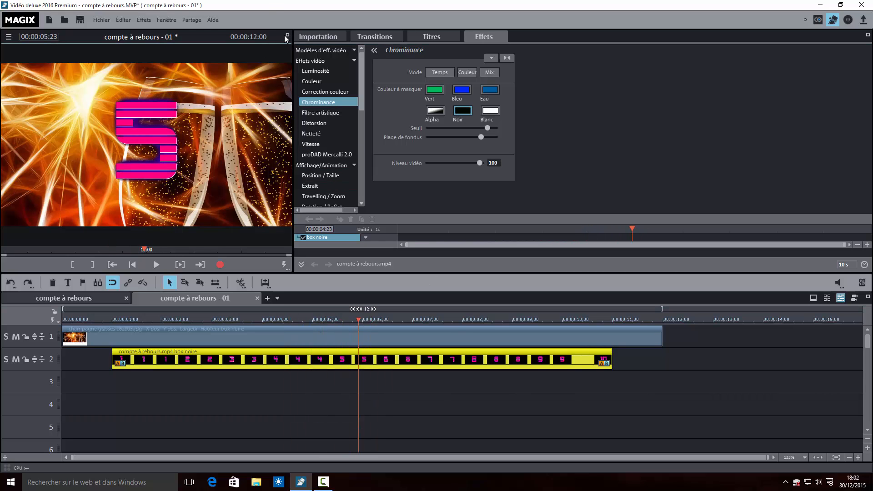
{"action": "left_click", "coordinate": [287, 35]}
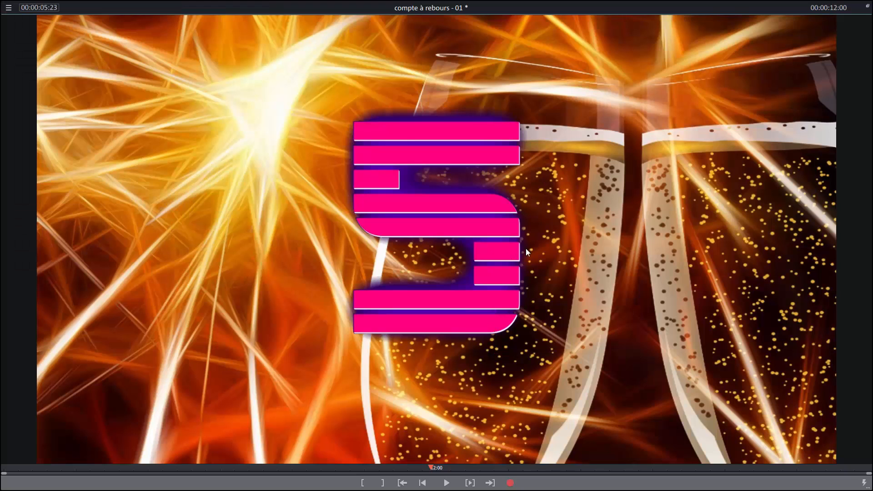
{"action": "left_click", "coordinate": [868, 7]}
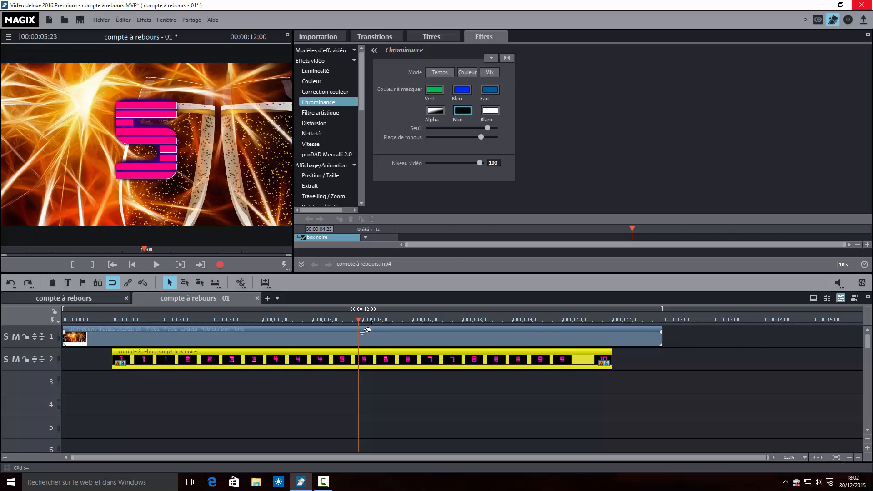
- Fine-tune the countdown's Chrominance key by raising Seuil slightly, lowering Plage de fondus slightly and setting Niveau vidéo to 85
{"action": "left_click_drag", "start_coordinate": [352, 323], "coordinate": [347, 321]}
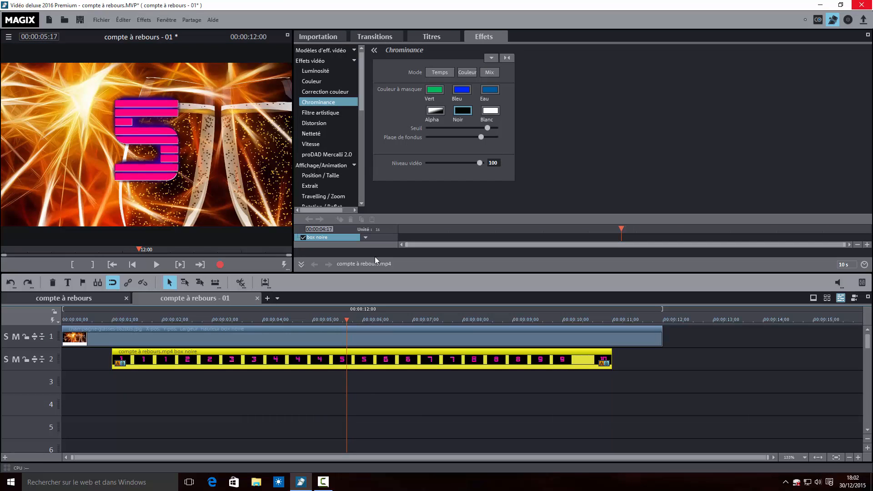
{"action": "left_click_drag", "start_coordinate": [487, 127], "coordinate": [497, 127]}
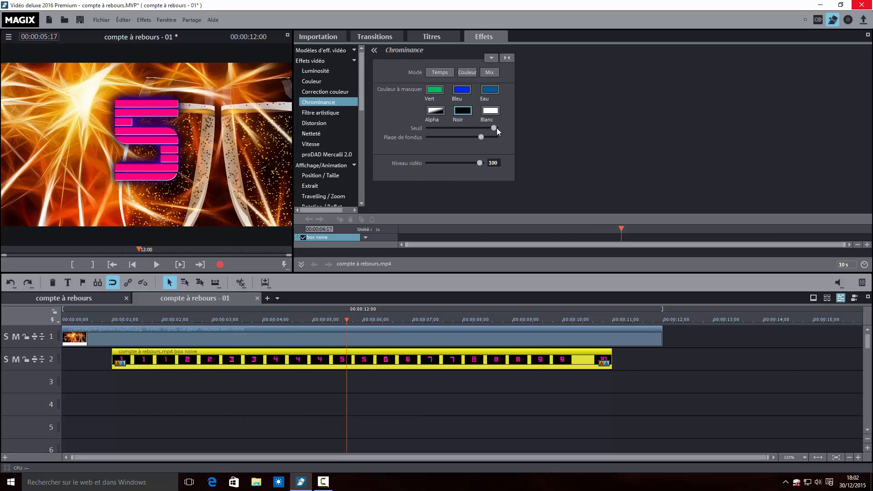
{"action": "left_click_drag", "start_coordinate": [481, 139], "coordinate": [477, 140]}
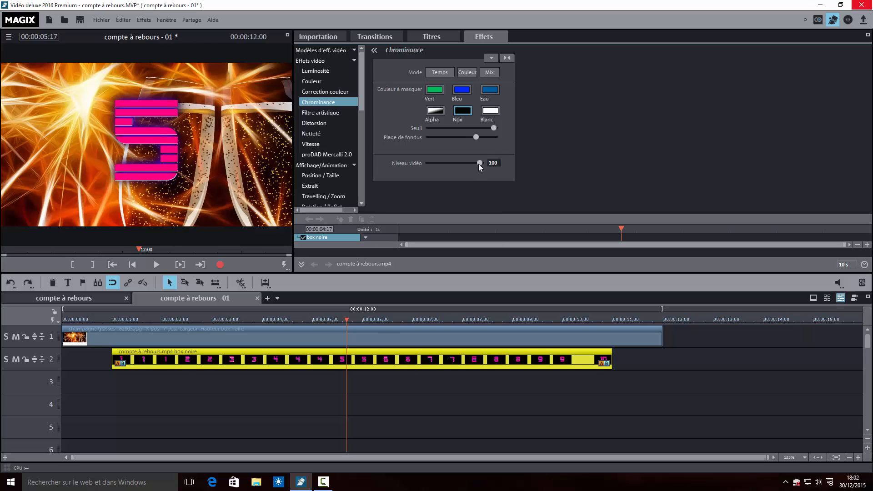
{"action": "left_click_drag", "start_coordinate": [479, 163], "coordinate": [473, 162]}
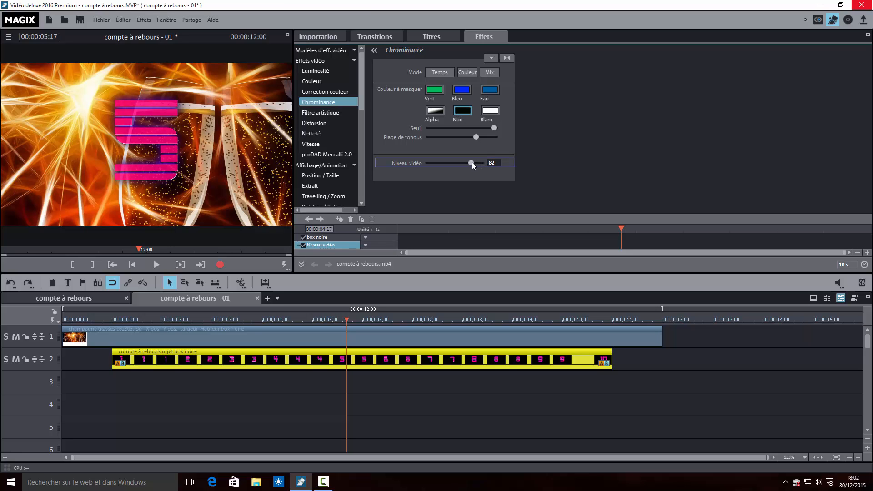
{"action": "left_click", "coordinate": [288, 35]}
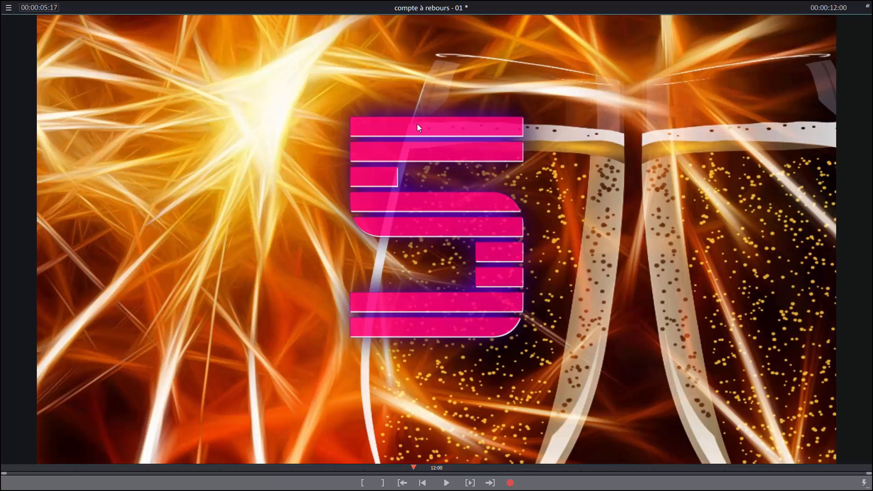
{"action": "left_click", "coordinate": [868, 8]}
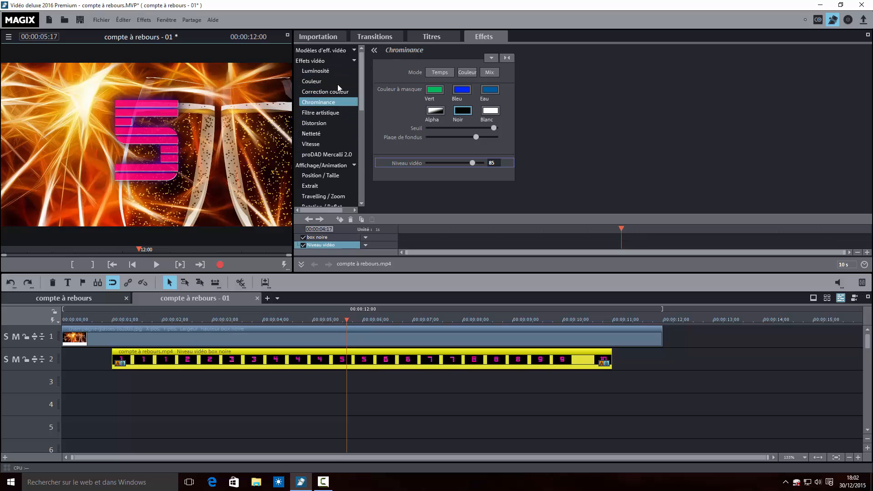
- Place _song_happynewyear_01.ogg from the MovieShow music folder at the start of track 3
{"action": "left_click", "coordinate": [319, 36]}
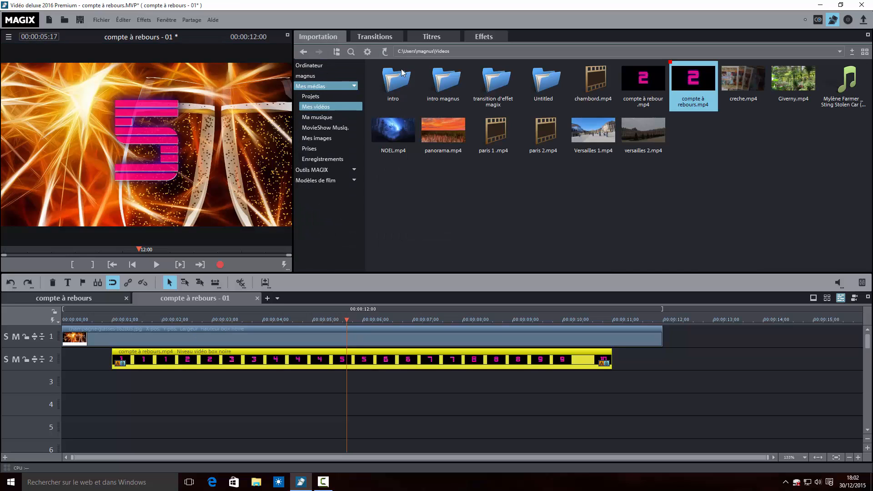
{"action": "left_click", "coordinate": [329, 127]}
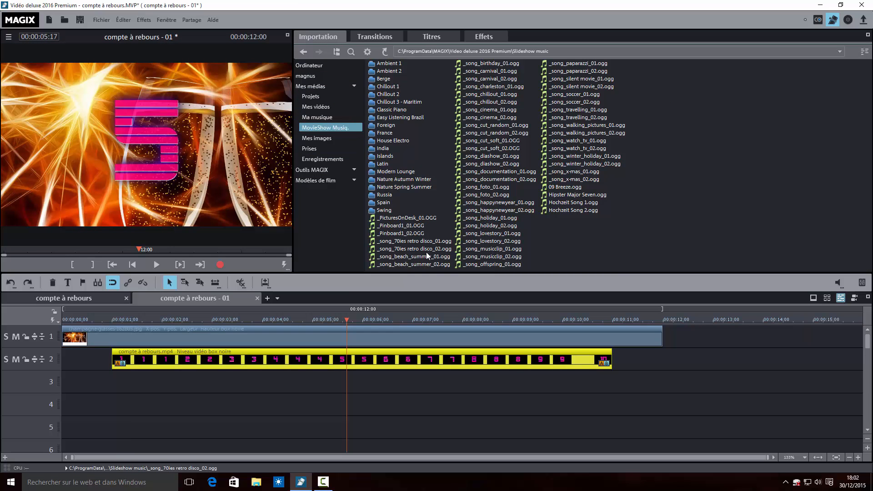
{"action": "mouse_move", "coordinate": [516, 204]}
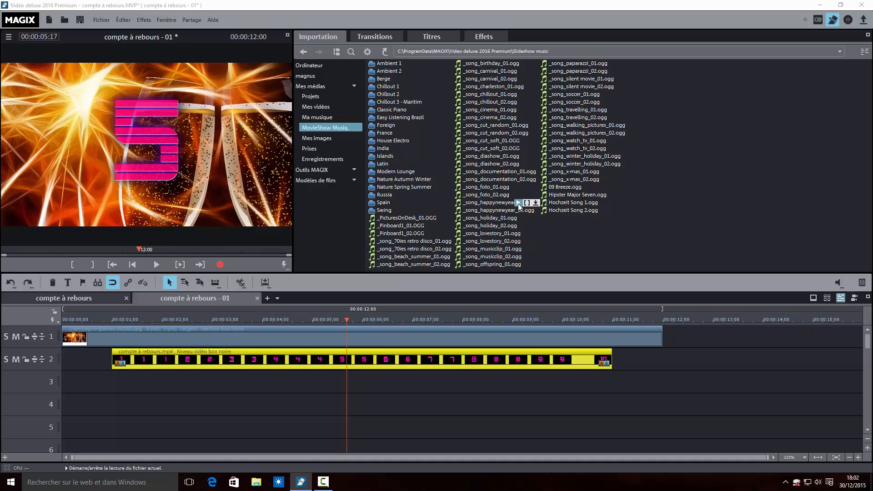
{"action": "left_click", "coordinate": [518, 203]}
{"action": "left_click_drag", "start_coordinate": [504, 205], "coordinate": [73, 384]}
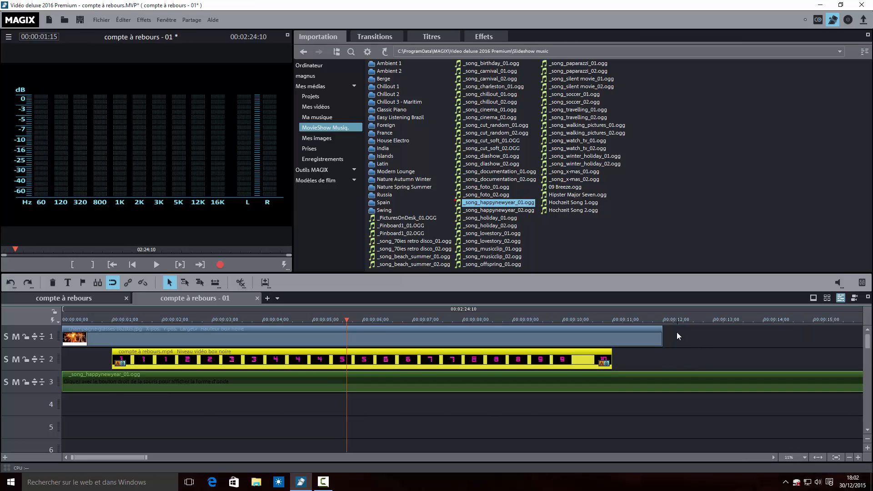
- Cut the song on track 3 at 12 seconds, where the champagne image ends, and remove the remainder
{"action": "left_click", "coordinate": [662, 321]}
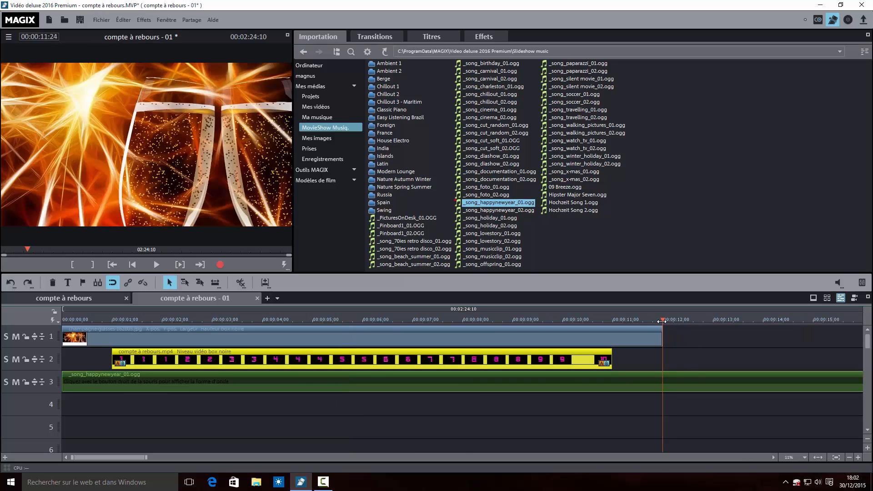
{"action": "left_click", "coordinate": [680, 377]}
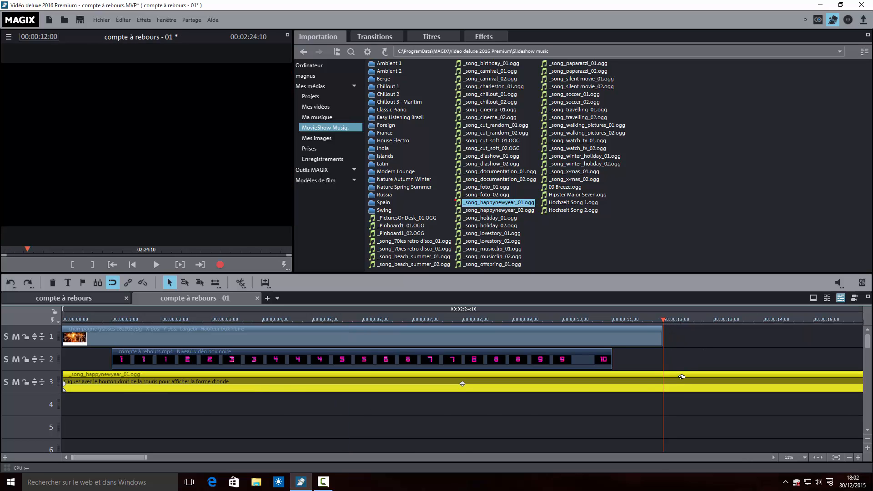
{"action": "left_click", "coordinate": [240, 283]}
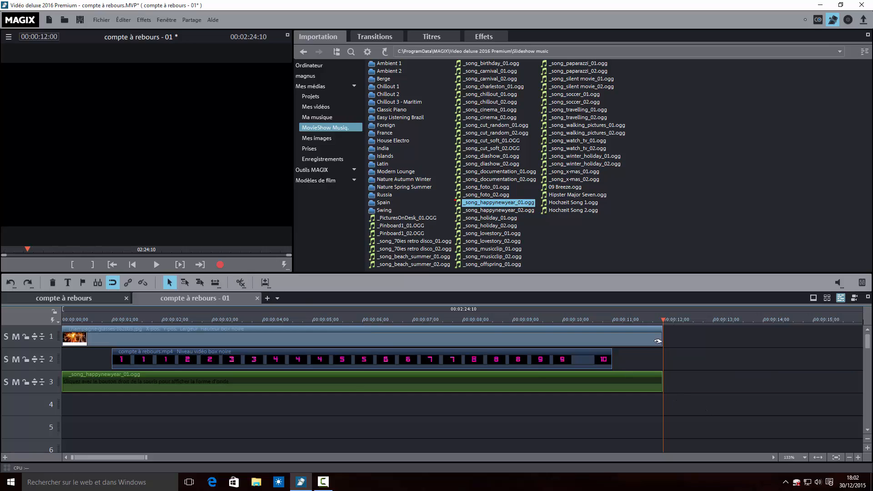
- Apply the Masquer fade-out to the end of the champagne image on track 1
{"action": "right_click", "coordinate": [662, 320]}
{"action": "left_click", "coordinate": [657, 335]}
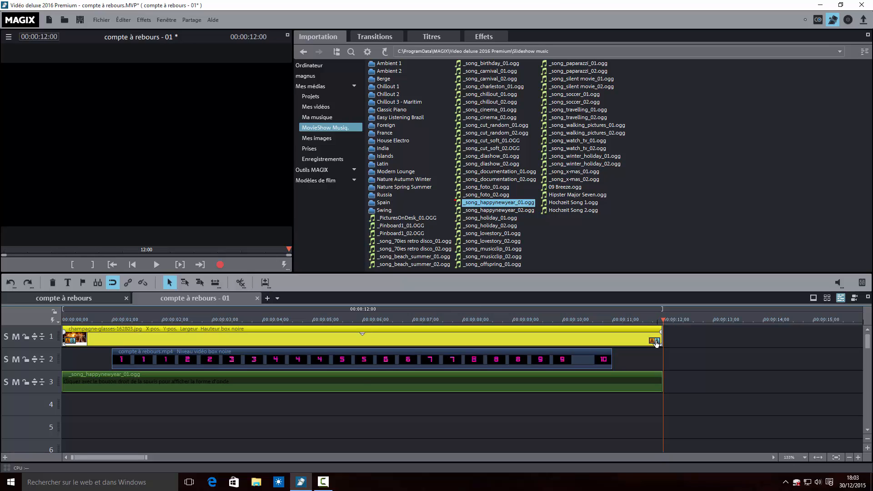
{"action": "left_click", "coordinate": [656, 341]}
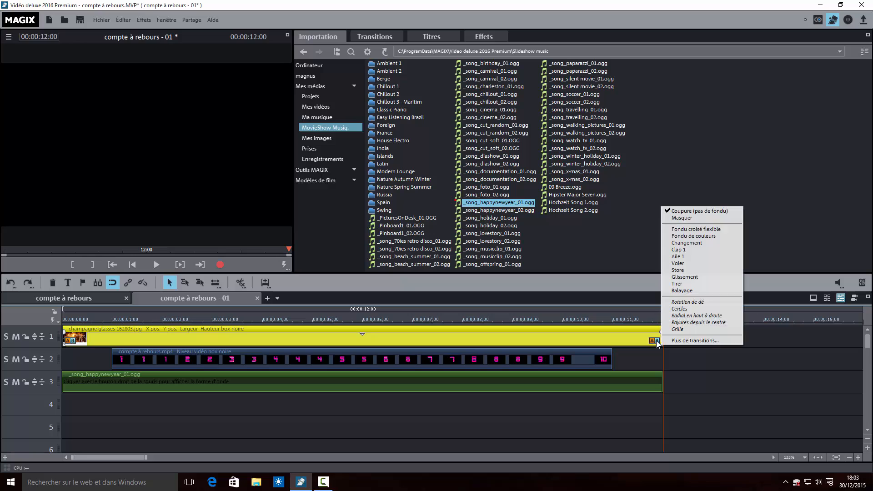
{"action": "left_click", "coordinate": [670, 218]}
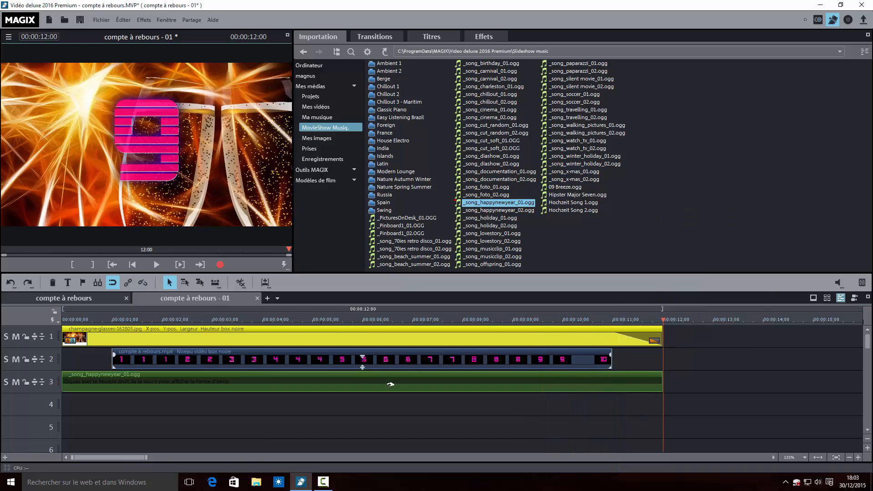
- Fade out the song on track 3 from 11 seconds to its end
{"action": "left_click", "coordinate": [659, 382]}
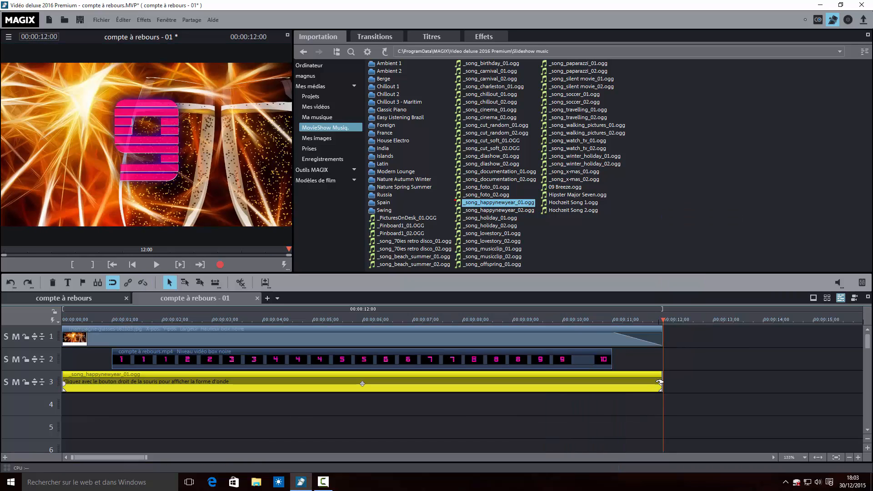
{"action": "left_click_drag", "start_coordinate": [663, 322], "coordinate": [613, 321]}
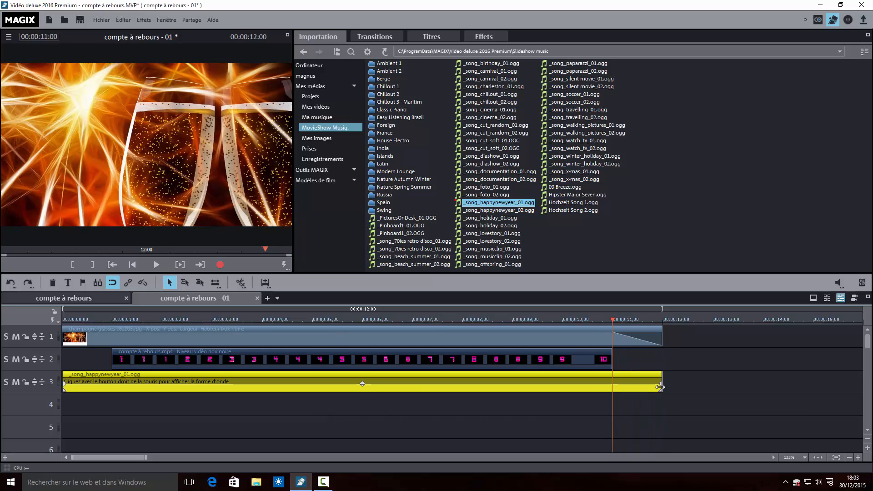
{"action": "left_click_drag", "start_coordinate": [660, 386], "coordinate": [613, 384]}
- Apply the Afficher fade-in to the start of the champagne image on track 1
{"action": "left_click_drag", "start_coordinate": [608, 319], "coordinate": [107, 375]}
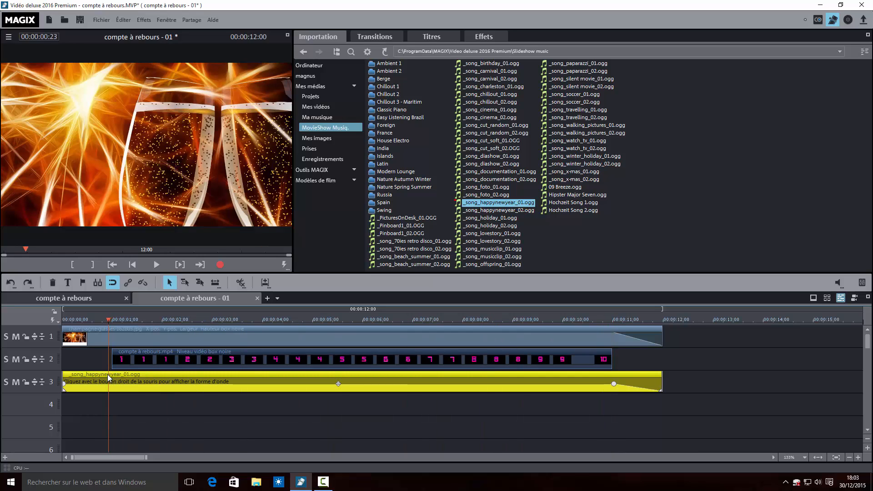
{"action": "left_click", "coordinate": [72, 341]}
{"action": "right_click", "coordinate": [71, 342]}
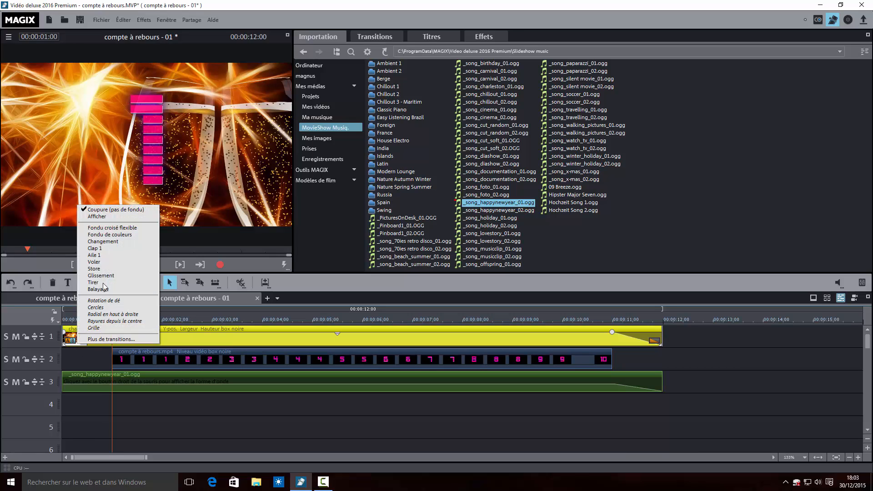
{"action": "left_click", "coordinate": [105, 216]}
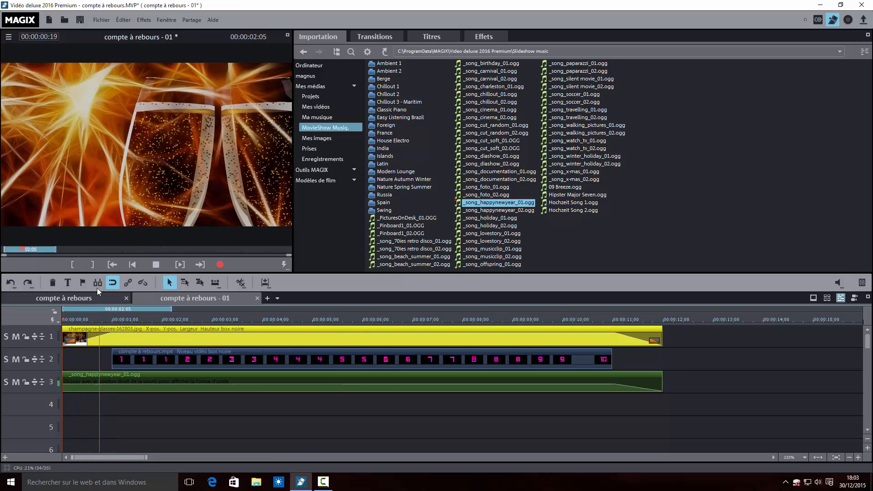
{"action": "left_click", "coordinate": [156, 265]}
- Fade in the song on track 3 over its first second and play the movie from the beginning
{"action": "left_click", "coordinate": [73, 378]}
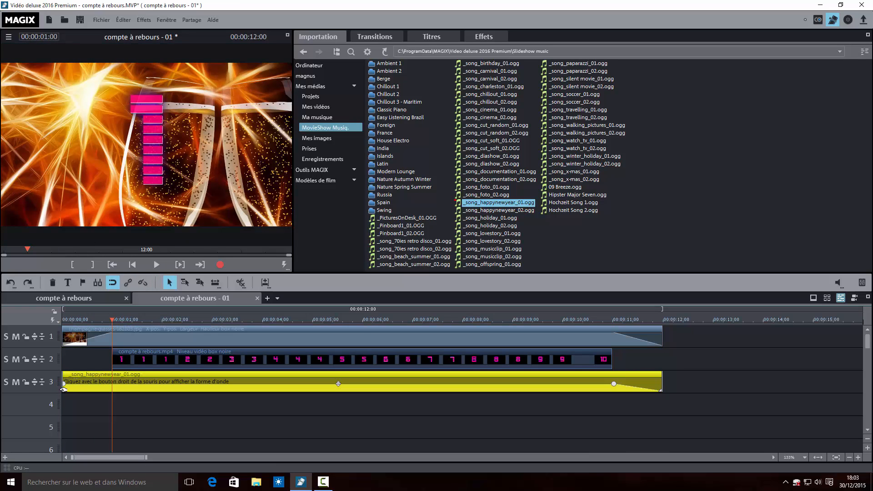
{"action": "left_click_drag", "start_coordinate": [64, 385], "coordinate": [113, 383]}
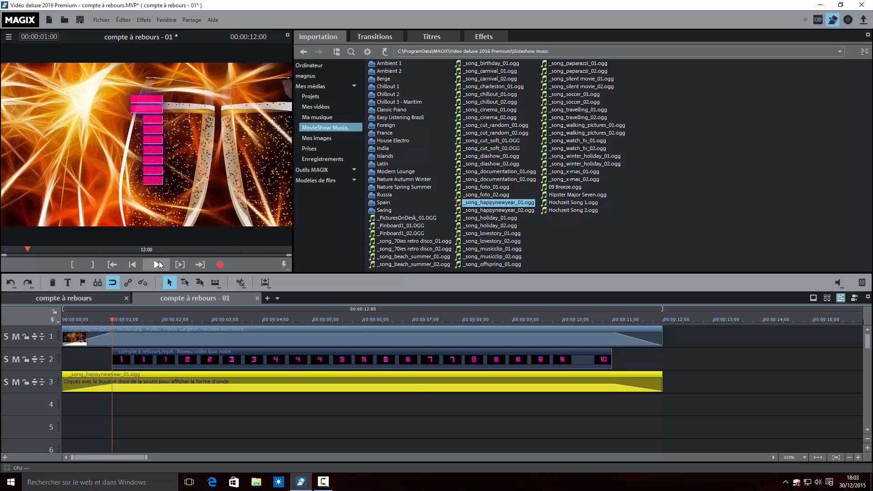
{"action": "left_click_drag", "start_coordinate": [111, 319], "coordinate": [63, 319]}
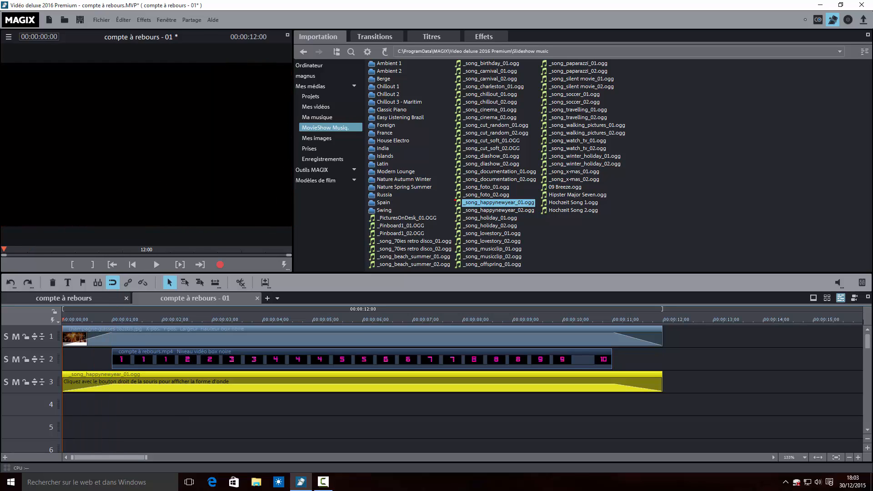
{"action": "left_click", "coordinate": [156, 267]}
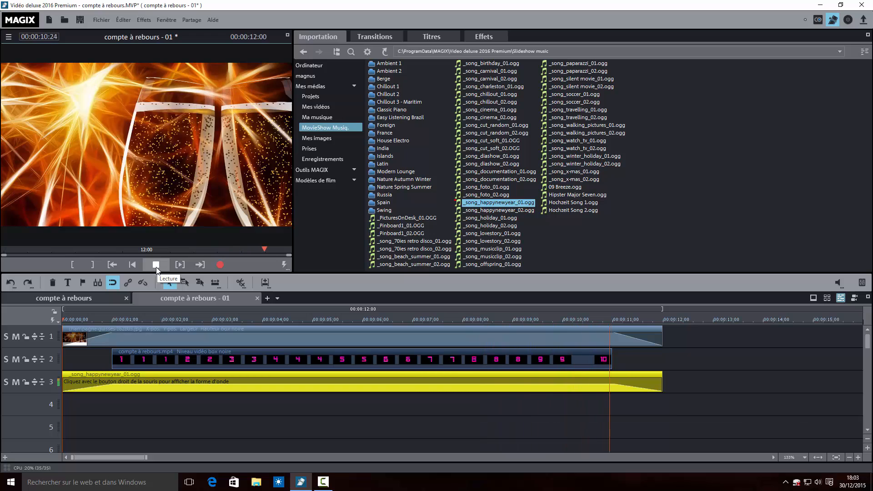
{"action": "mouse_move", "coordinate": [250, 382]}
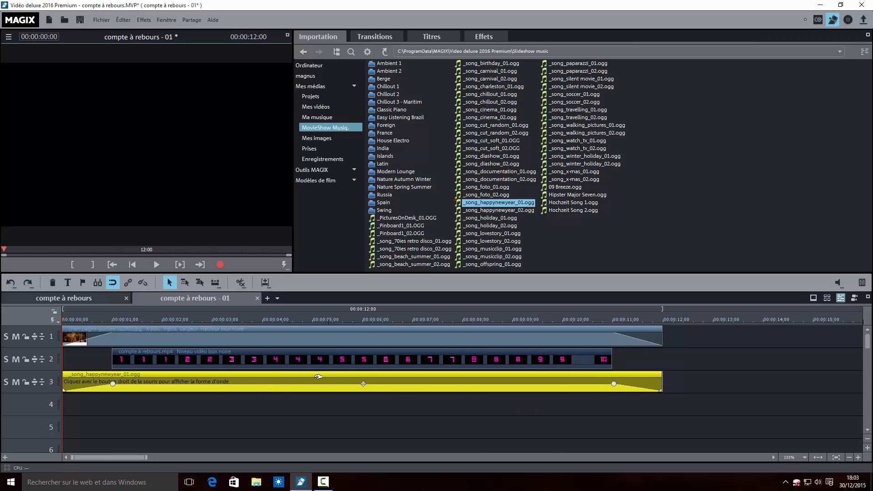
- Reverse the playback of the countdown video on track 2 with the Vitesse effect's En arrière option
{"action": "left_click", "coordinate": [183, 361]}
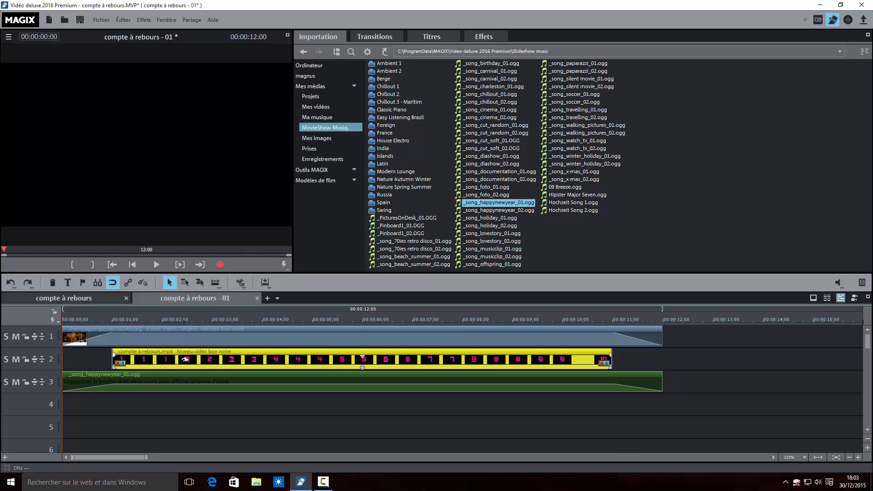
{"action": "left_click", "coordinate": [140, 319]}
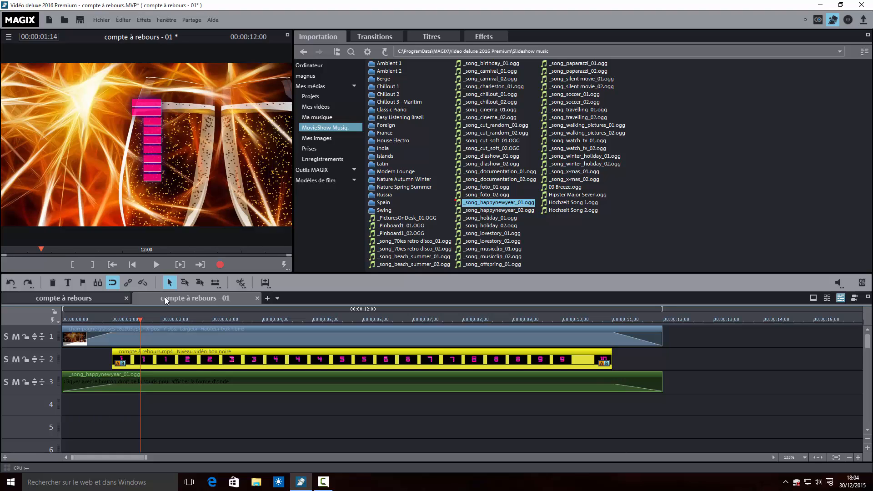
{"action": "left_click", "coordinate": [333, 106]}
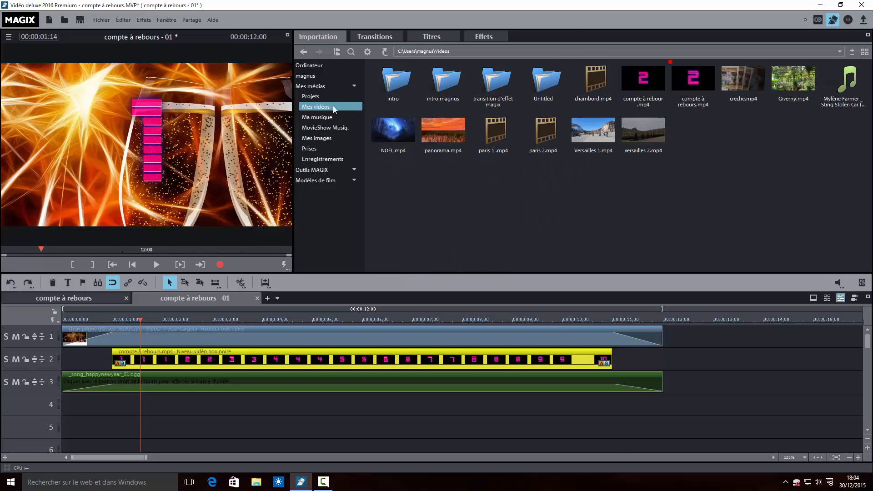
{"action": "left_click", "coordinate": [476, 38]}
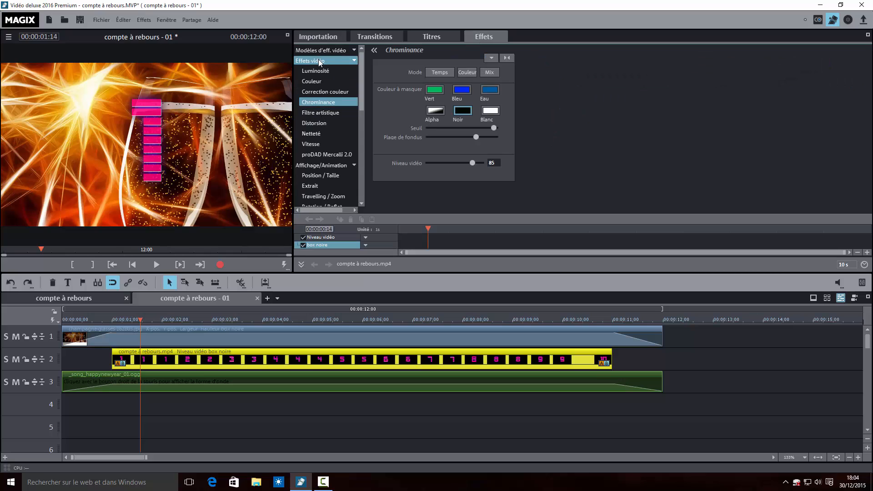
{"action": "left_click", "coordinate": [319, 145]}
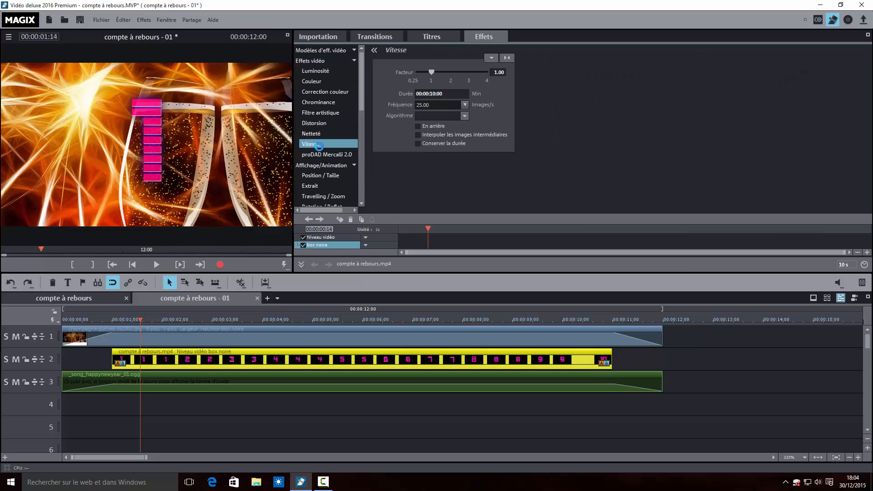
{"action": "left_click", "coordinate": [418, 126]}
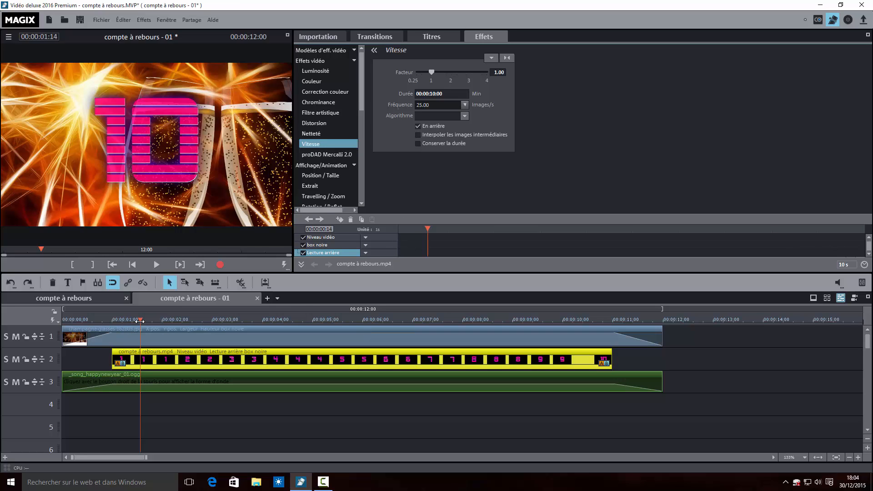
- Play the movie from the beginning to review the reversed countdown over the champagne image, and stop playback near the end
{"action": "left_click", "coordinate": [65, 320]}
{"action": "left_click", "coordinate": [65, 328]}
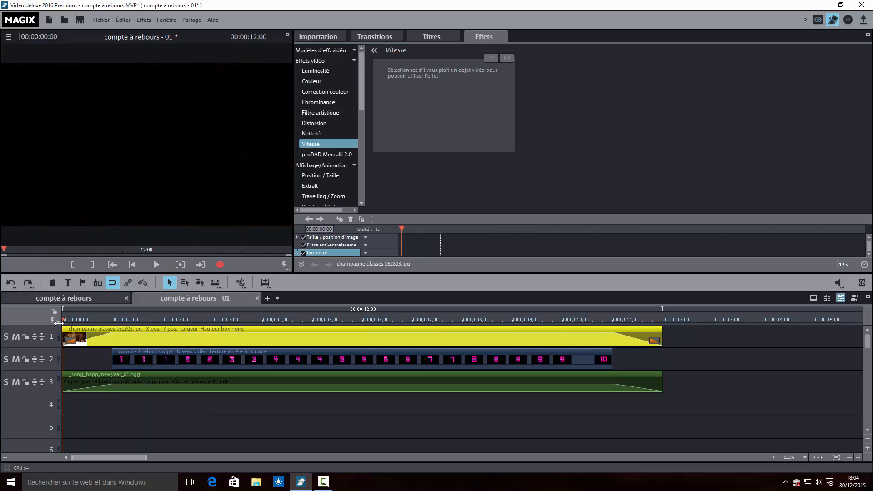
{"action": "left_click", "coordinate": [157, 265]}
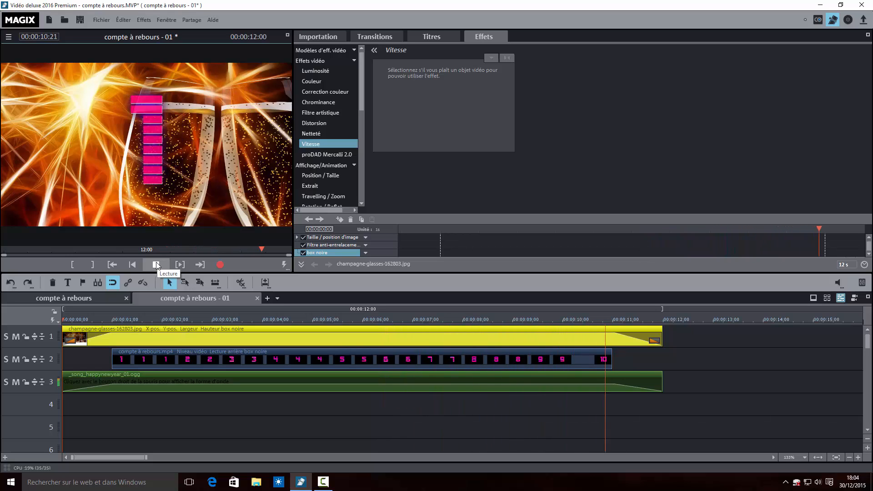
{"action": "left_click", "coordinate": [155, 264]}
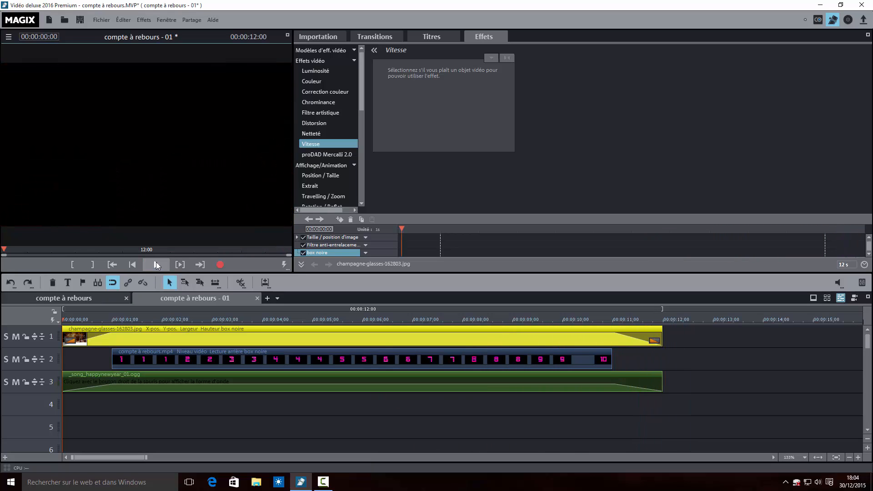